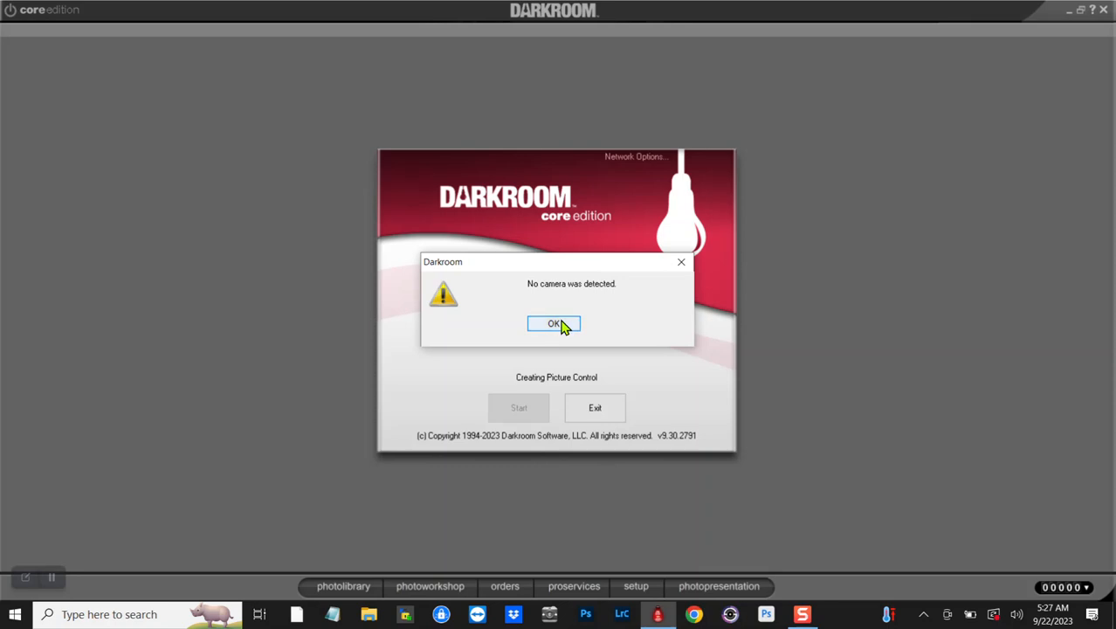
# Dismiss the missing-camera warning and start the Darkroom Core Edition session.
pyautogui.click(557, 324)
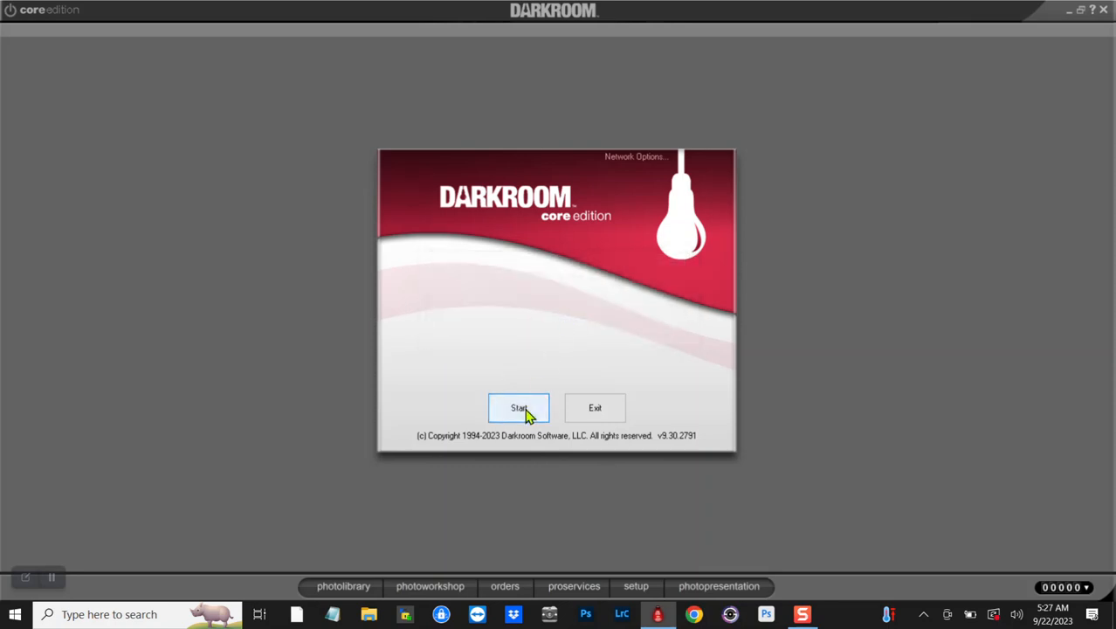
pyautogui.click(522, 408)
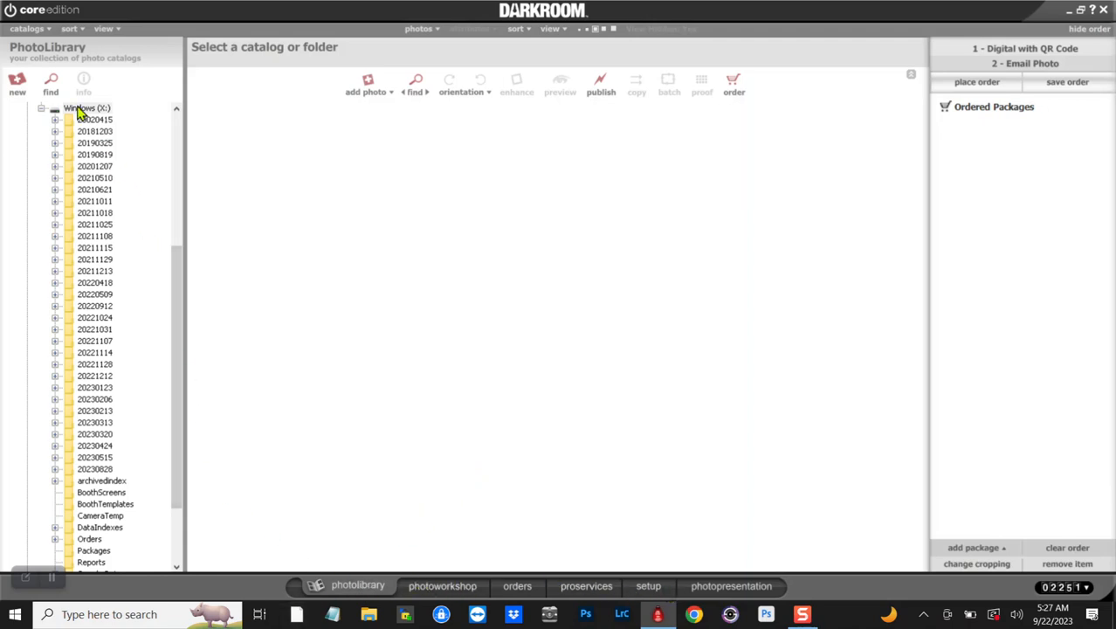
# Collapse the Windows (X:) drive in the photo library tree and expand the Events category.
pyautogui.moveTo(174, 270); pyautogui.dragTo(197, 131)
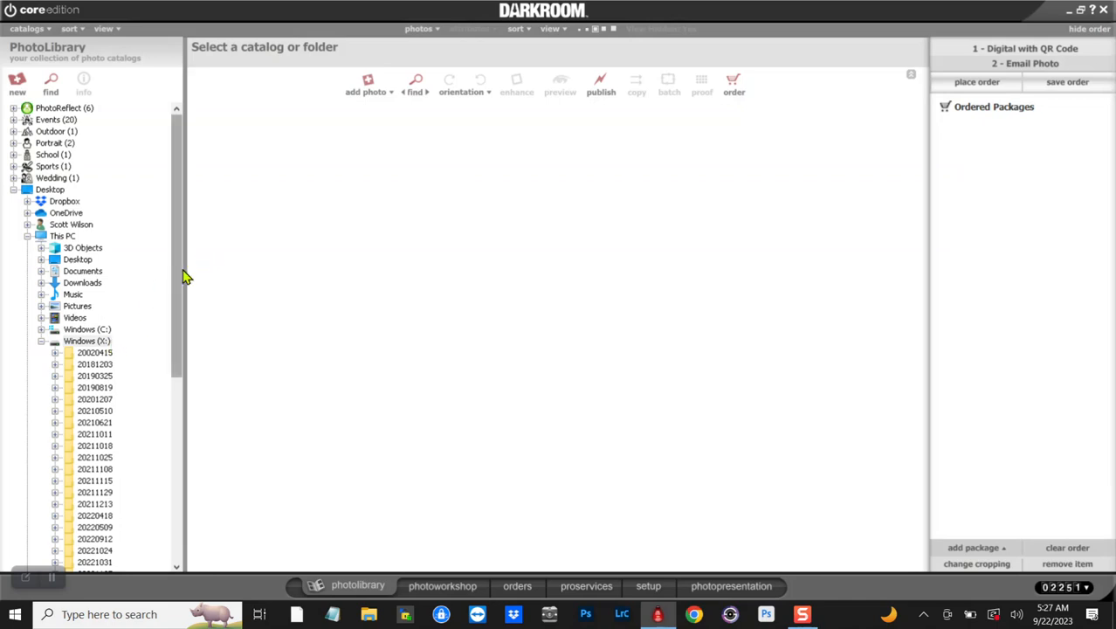
pyautogui.click(40, 342)
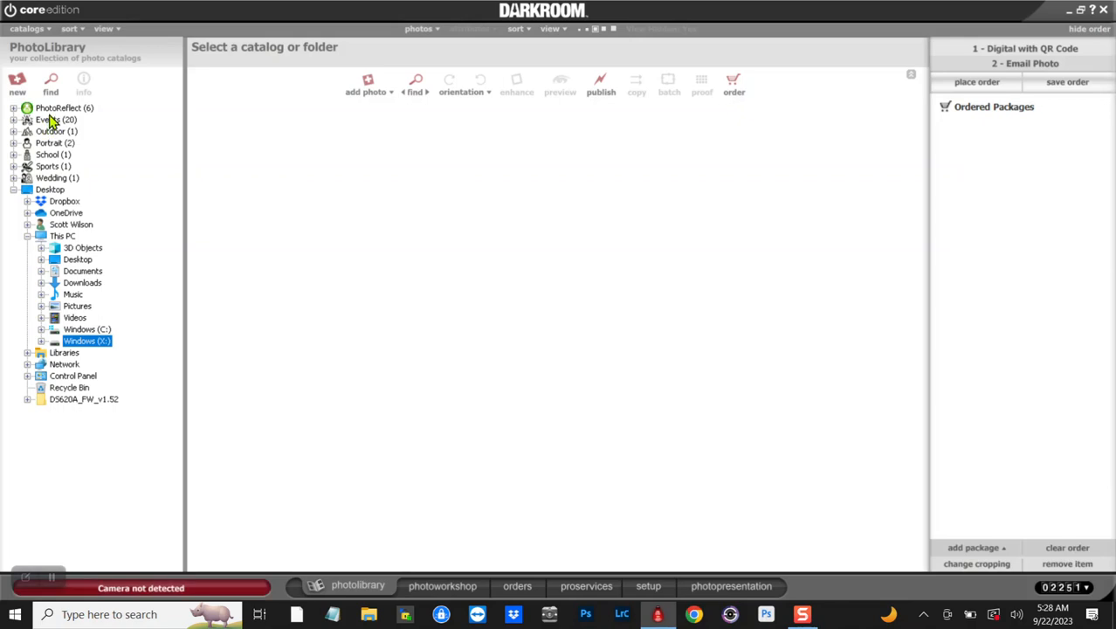
pyautogui.click(12, 190)
pyautogui.click(12, 191)
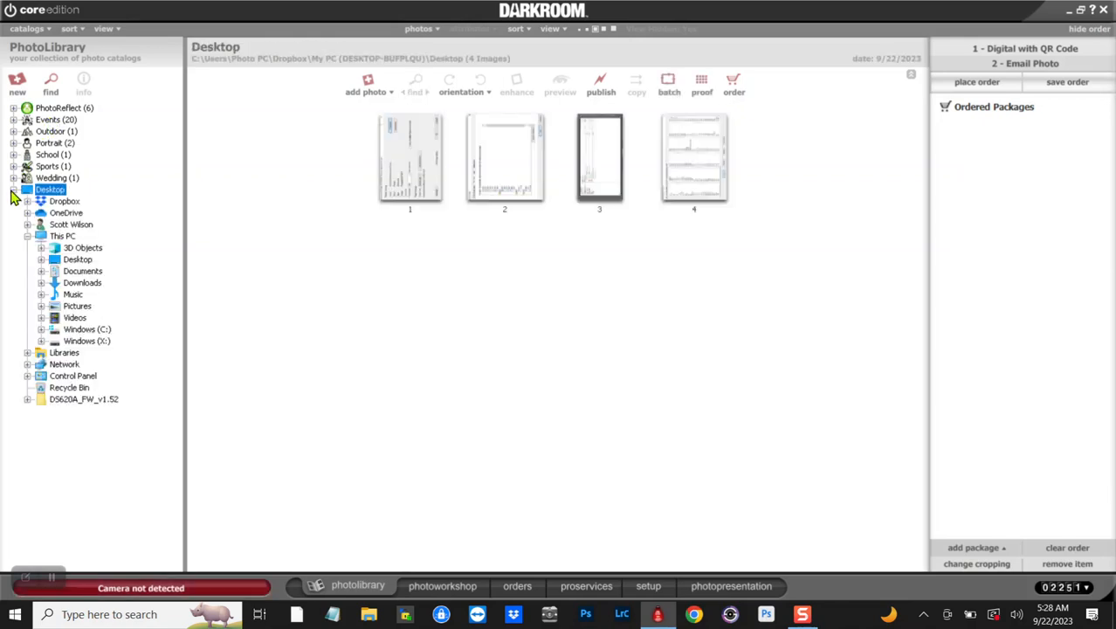
pyautogui.click(47, 122)
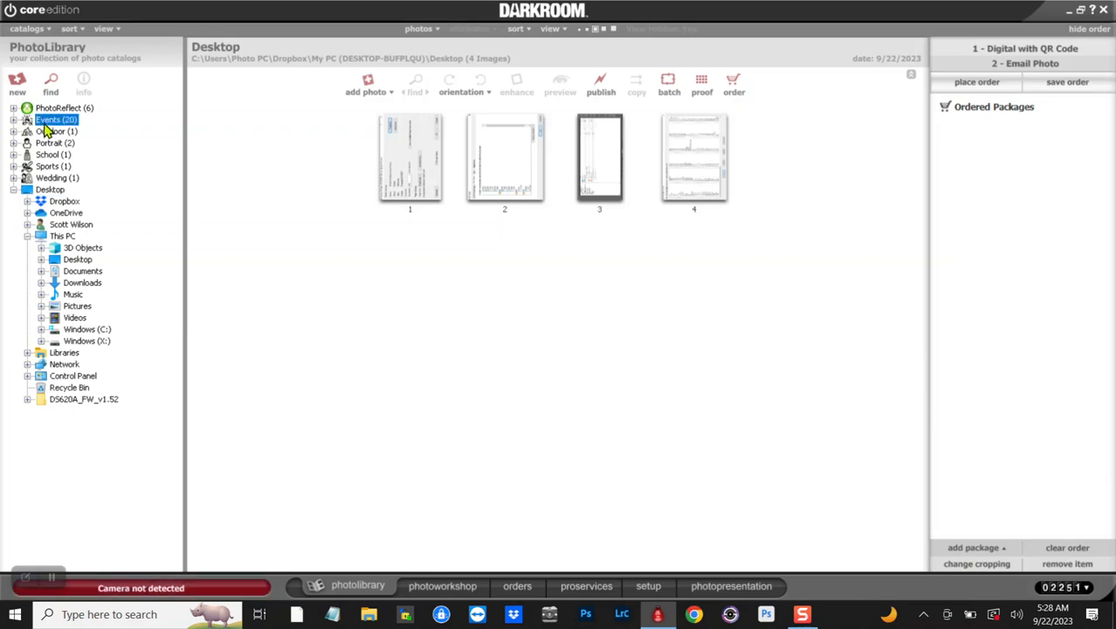
pyautogui.click(14, 119)
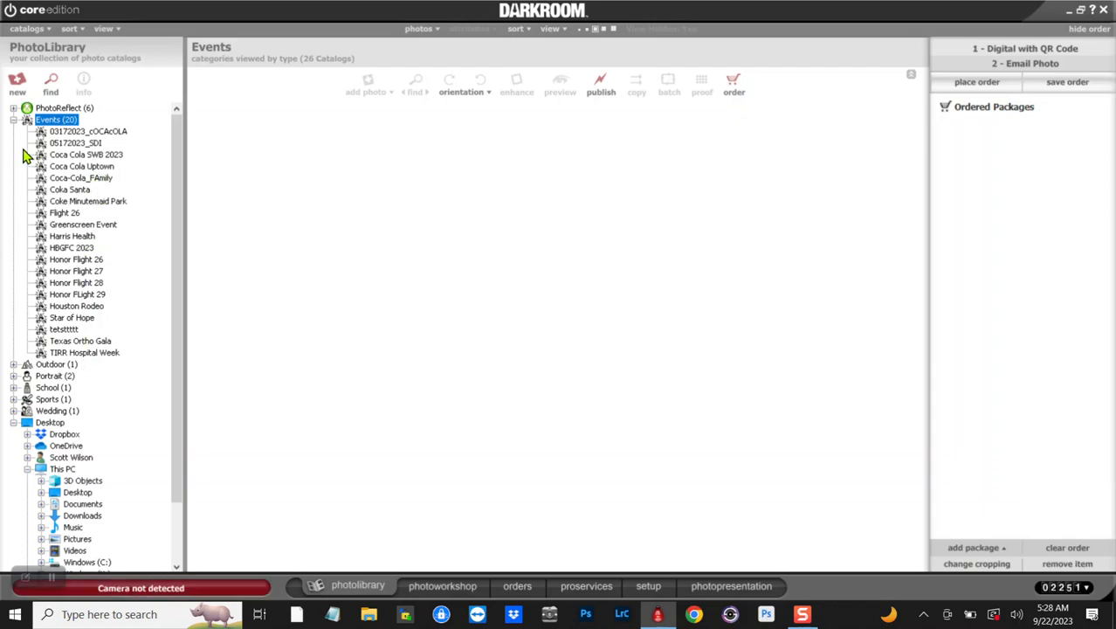
# Create a new event photo catalog named LaPorte Safety Fair 2023, keeping the default location and dates.
pyautogui.click(17, 84)
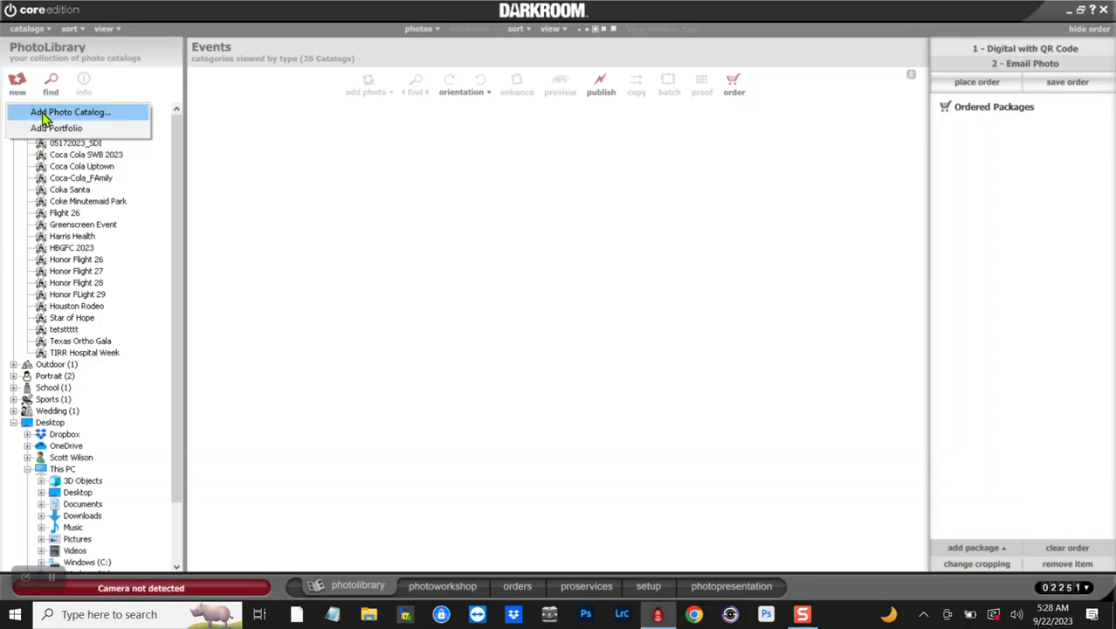
pyautogui.click(42, 113)
pyautogui.click(537, 203)
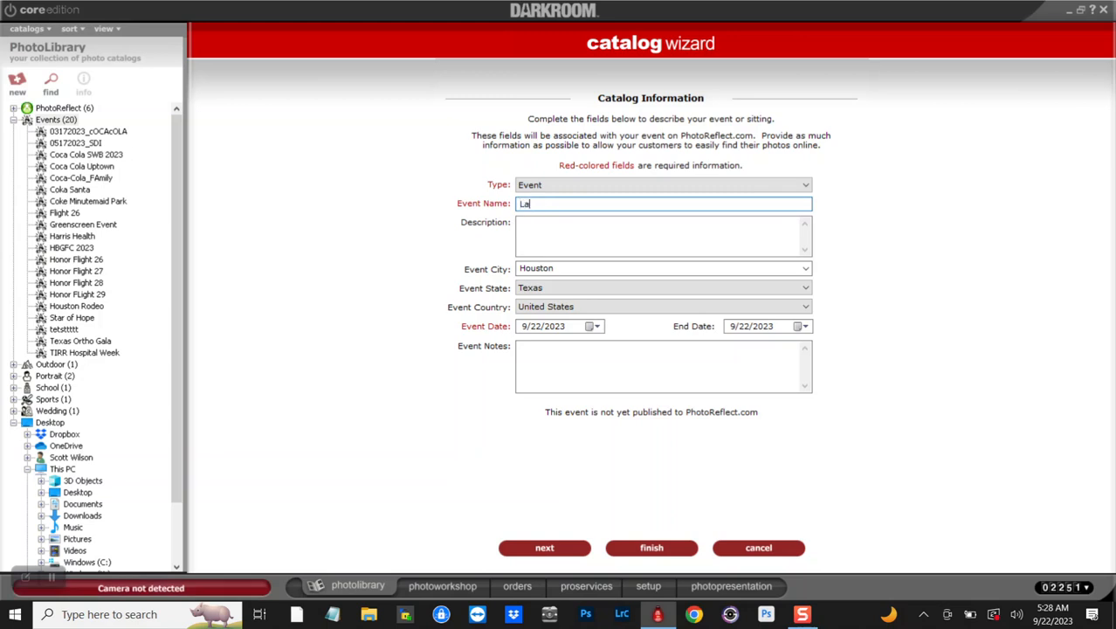
pyautogui.write('rte Safety Fair 2023')
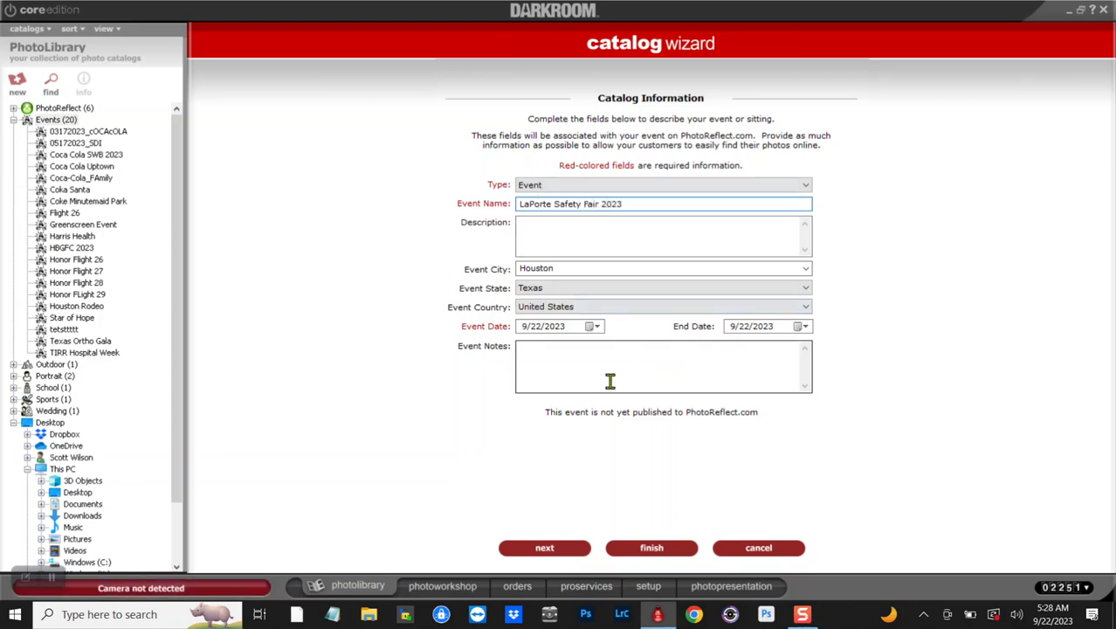
pyautogui.click(651, 547)
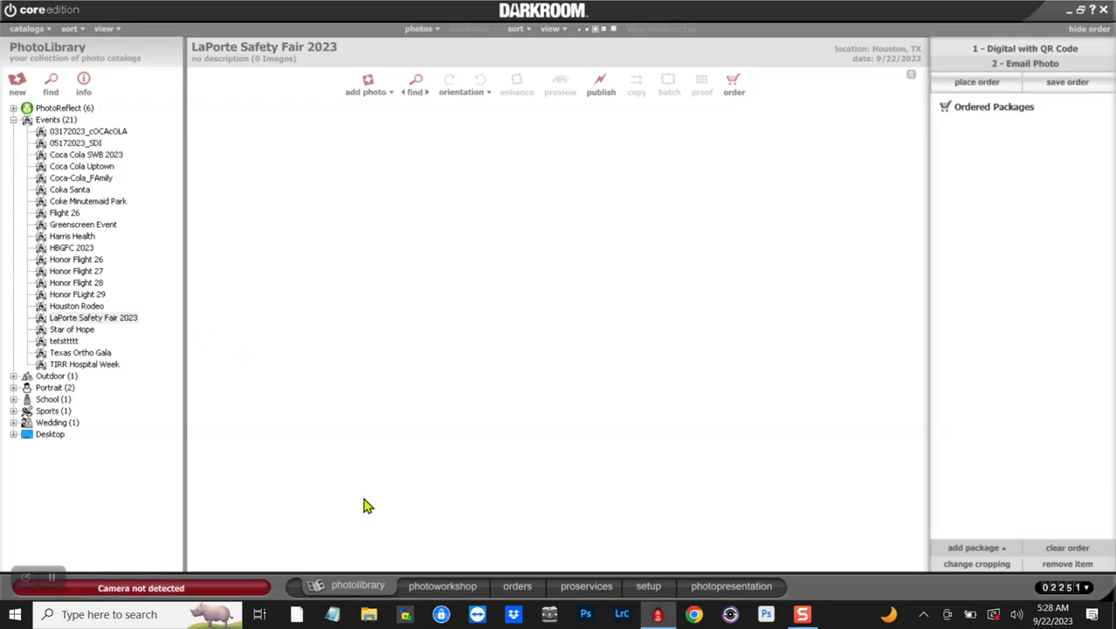
# In the photo workshop, import the first five photos, 062.jpg through 201300181_001.jpg, from the Event_Photos folder in the Pictures library.
pyautogui.click(441, 587)
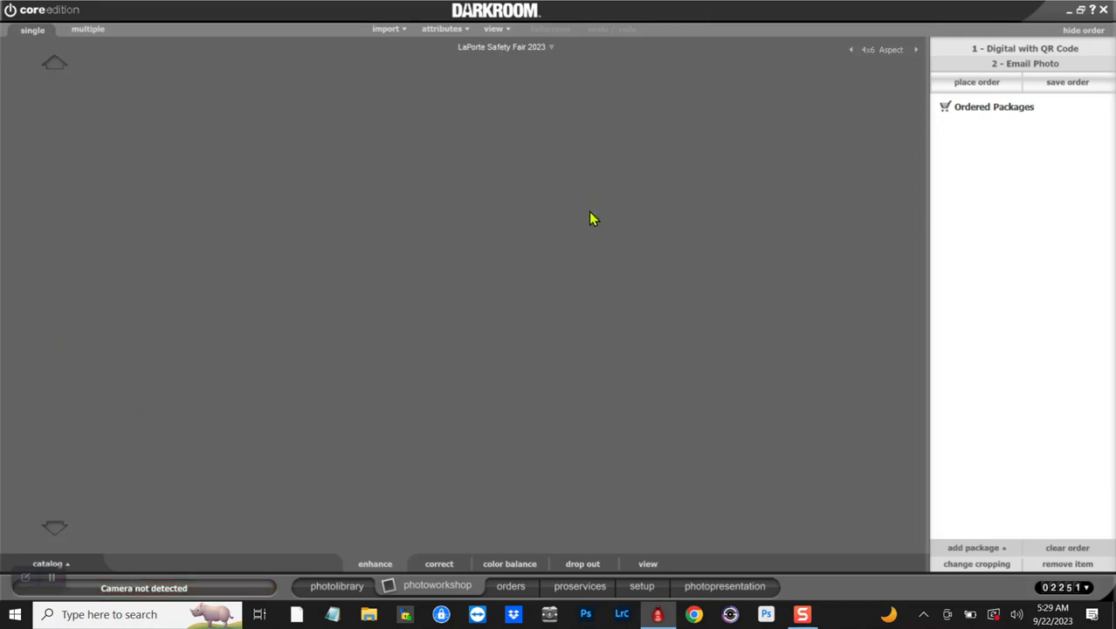
pyautogui.click(410, 33)
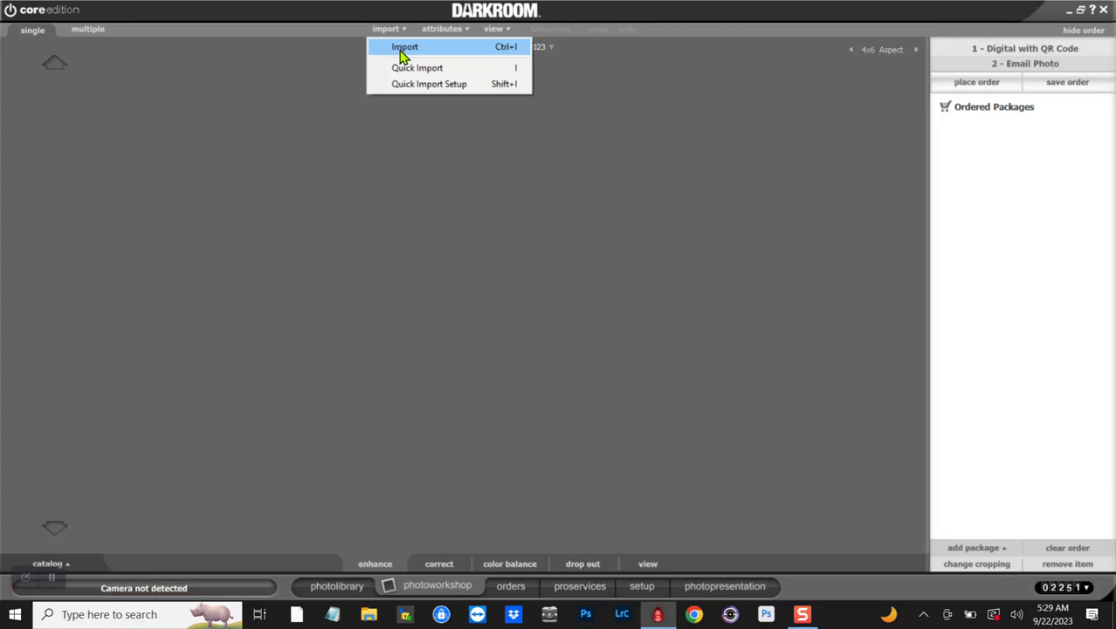
pyautogui.click(403, 55)
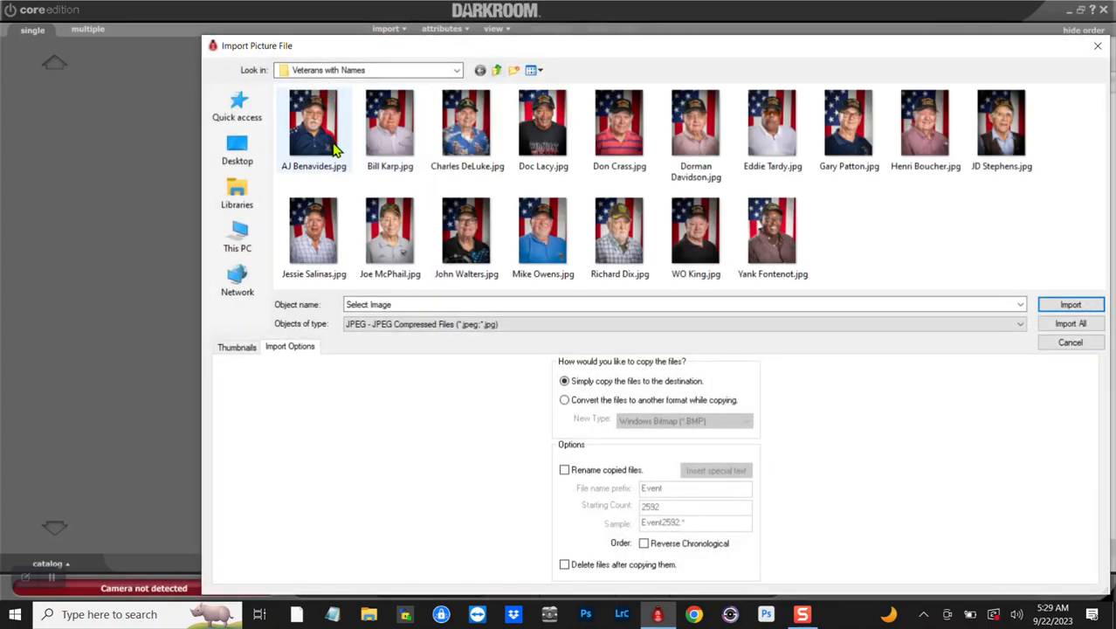
pyautogui.click(251, 198)
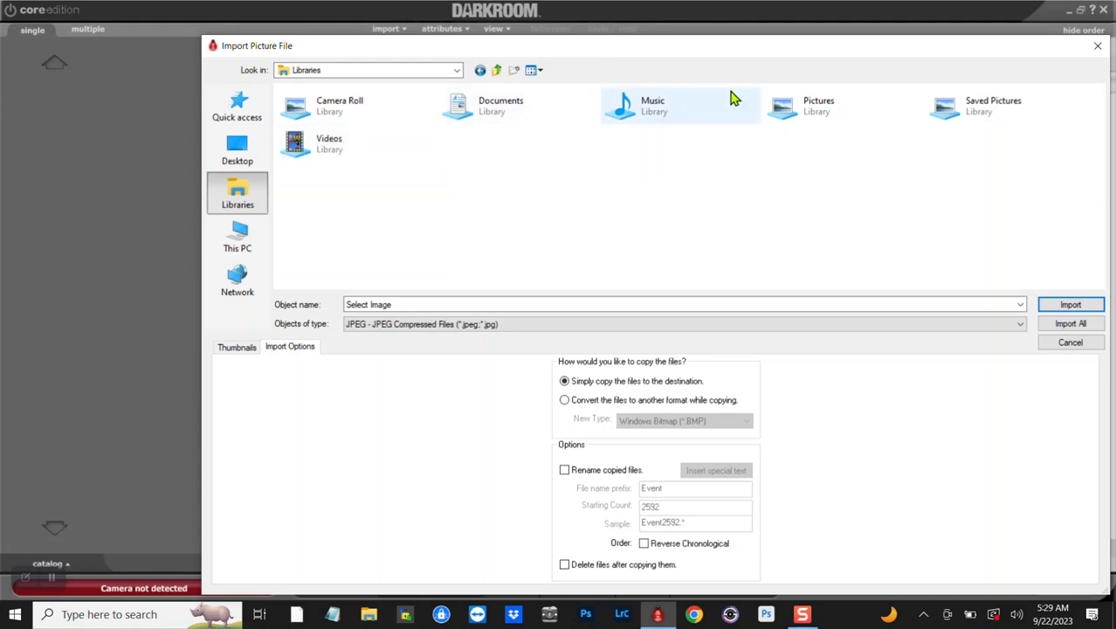
pyautogui.doubleClick(790, 102)
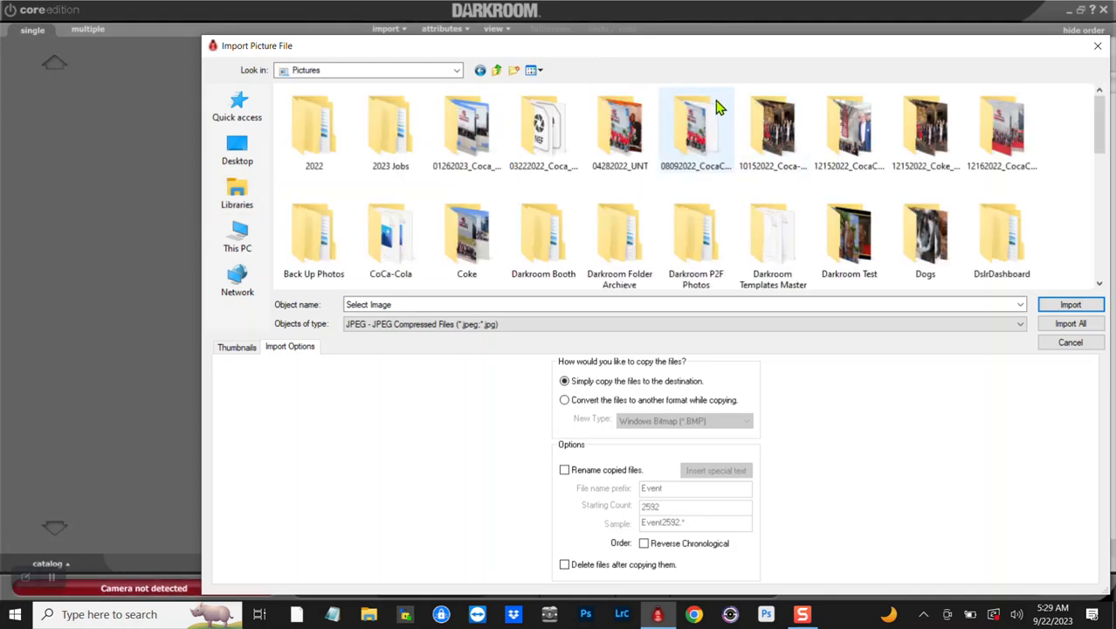
pyautogui.scroll(-1, 738, 195)
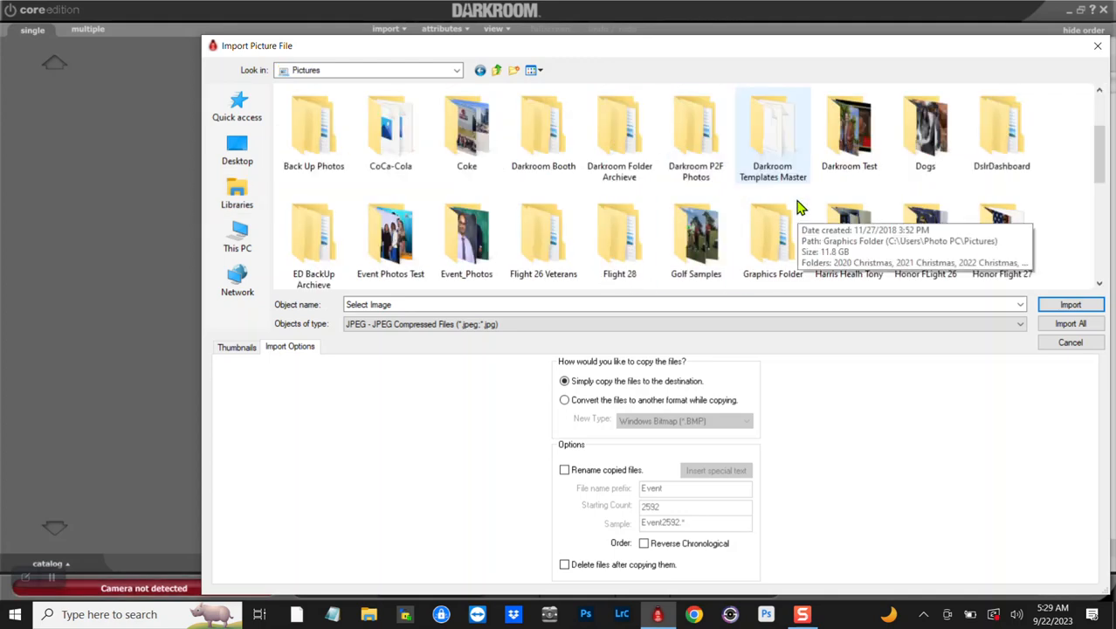
pyautogui.doubleClick(467, 242)
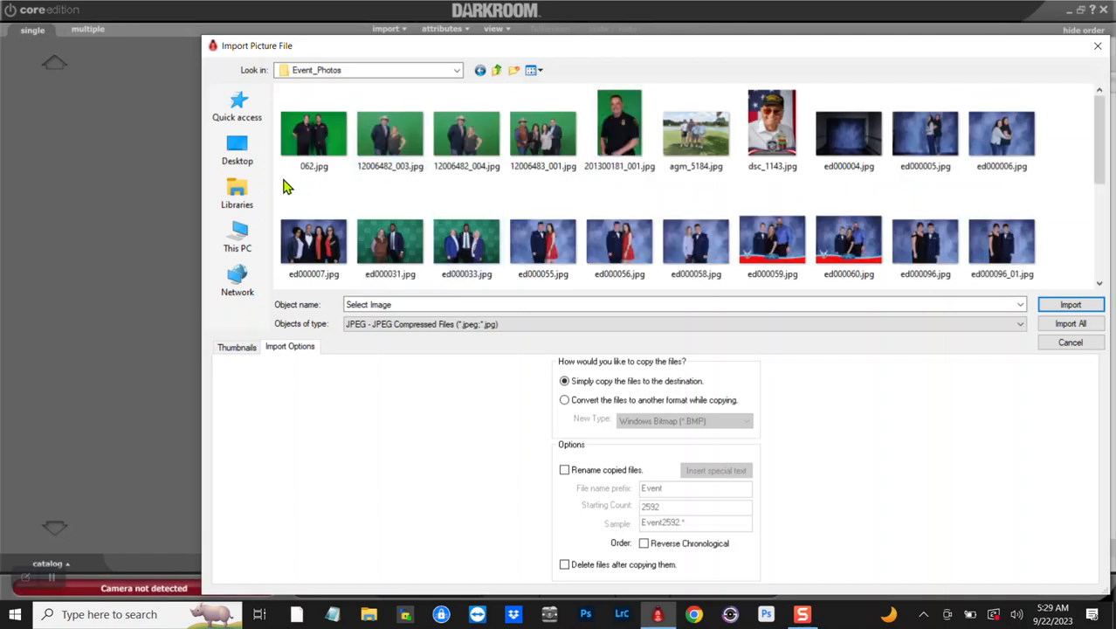
pyautogui.moveTo(287, 186); pyautogui.dragTo(655, 89)
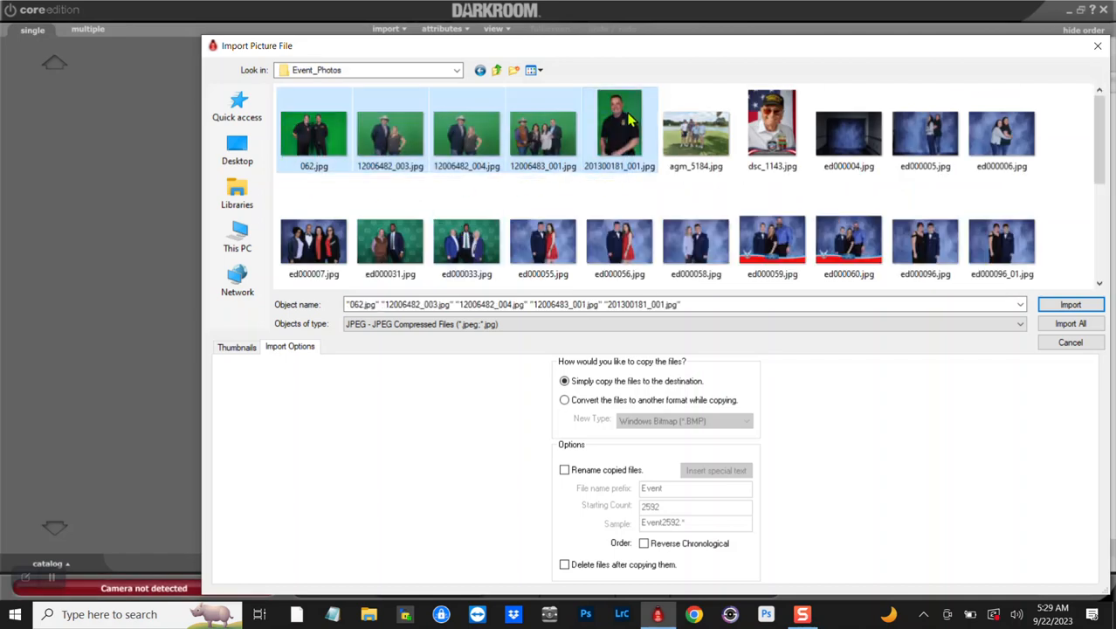
pyautogui.click(1071, 304)
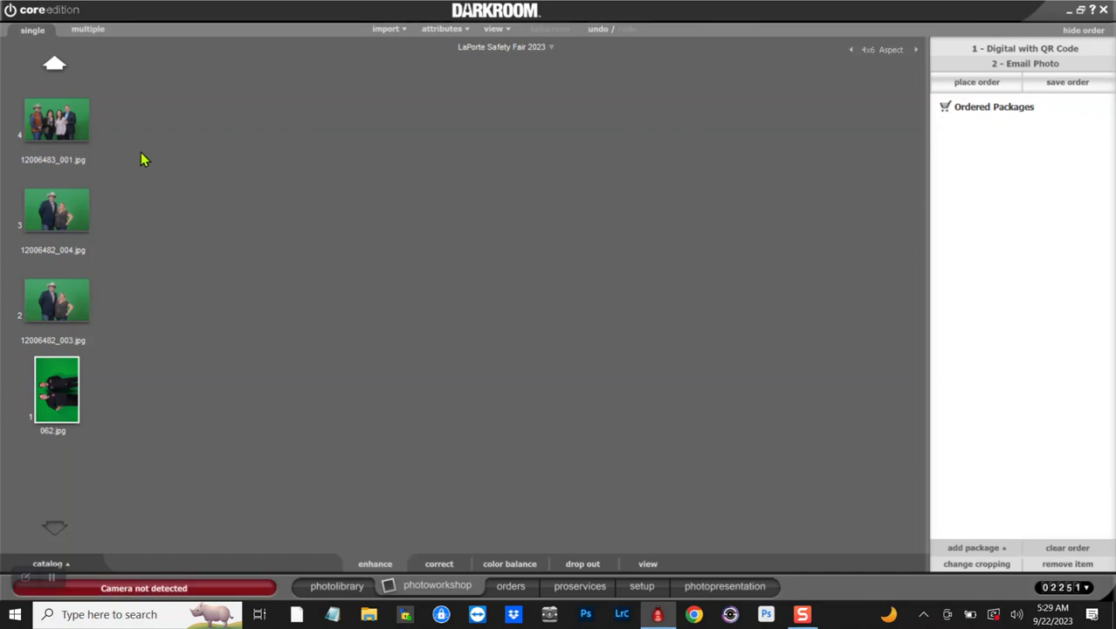
# Look through the Libraries and This PC locations available as photo import sources, and close the import dialog without importing.
pyautogui.click(383, 32)
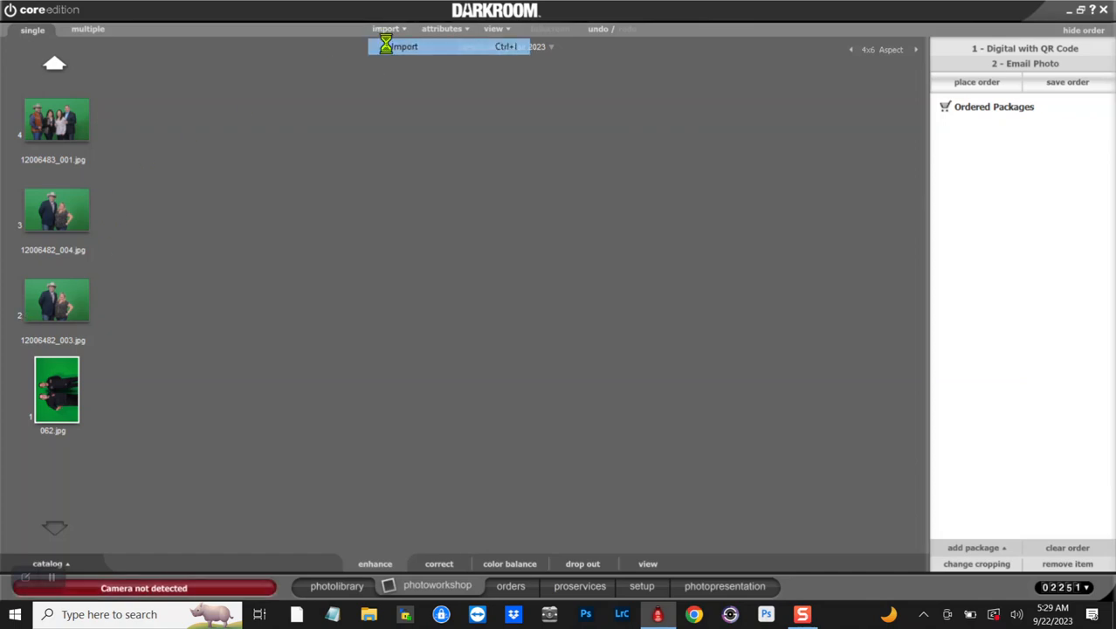
pyautogui.click(390, 49)
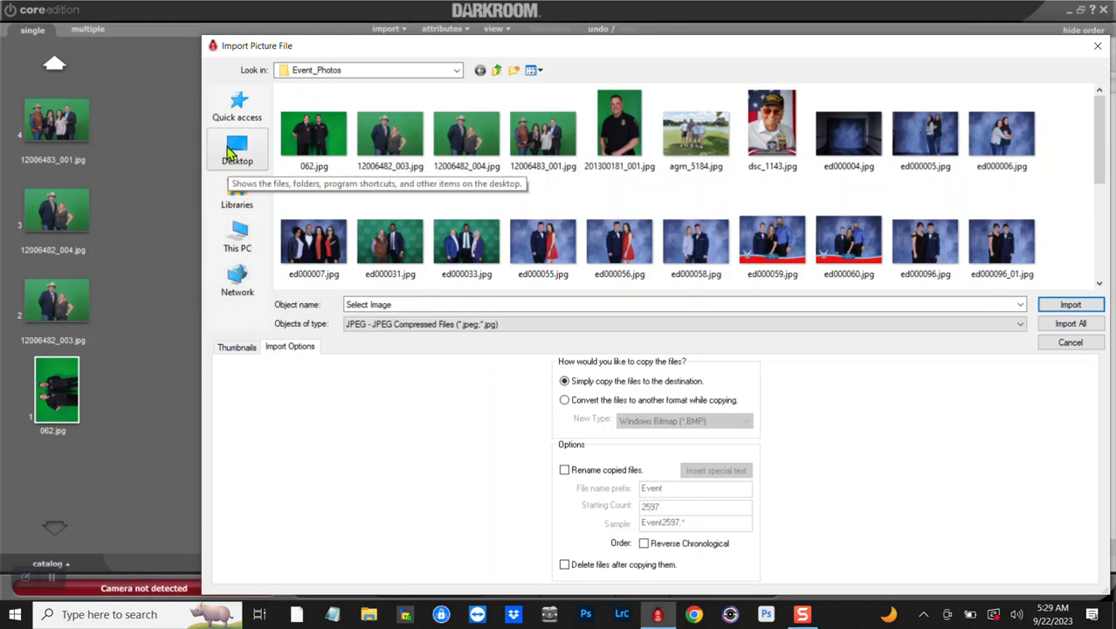
pyautogui.click(244, 201)
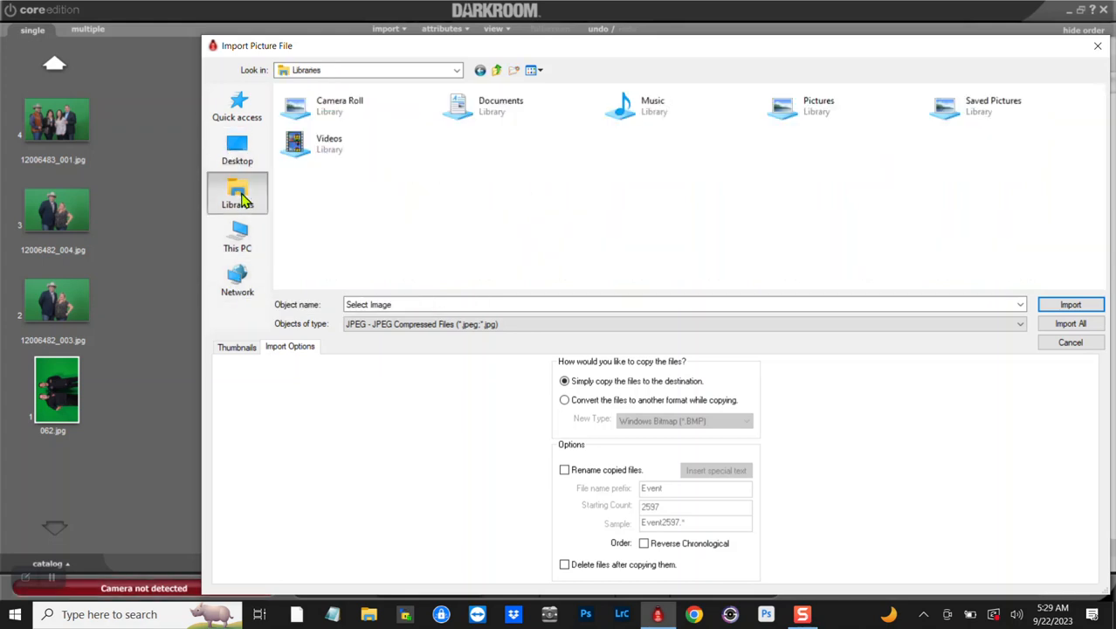
pyautogui.click(236, 238)
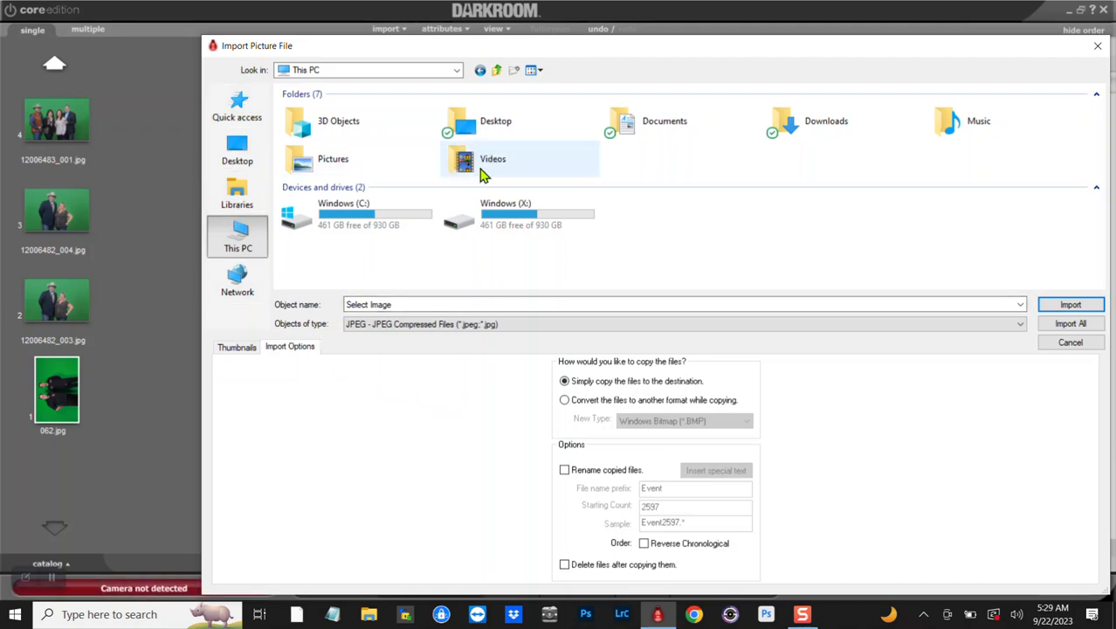
pyautogui.click(1102, 46)
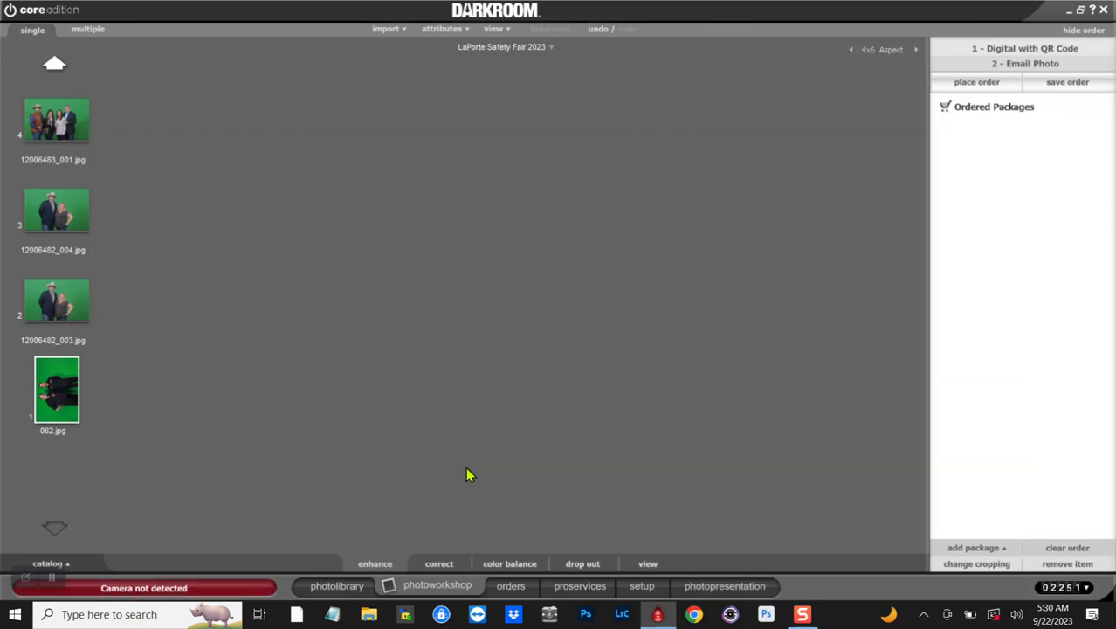
# Create a new 4x6 horizontal border in the template setup with the description Laporte test.
pyautogui.click(643, 587)
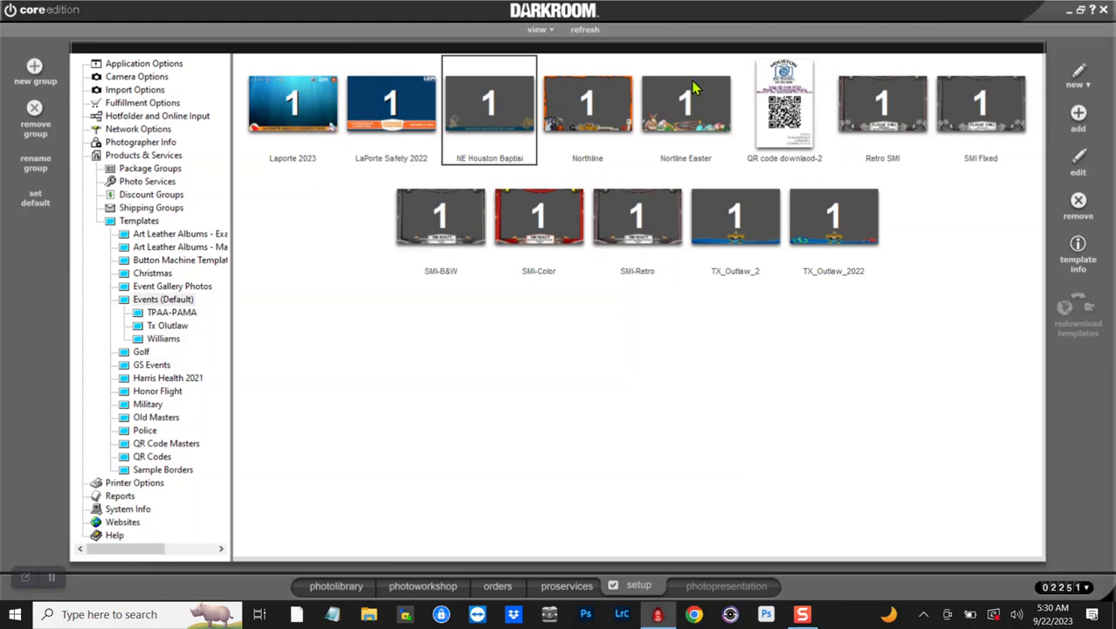
pyautogui.click(1075, 83)
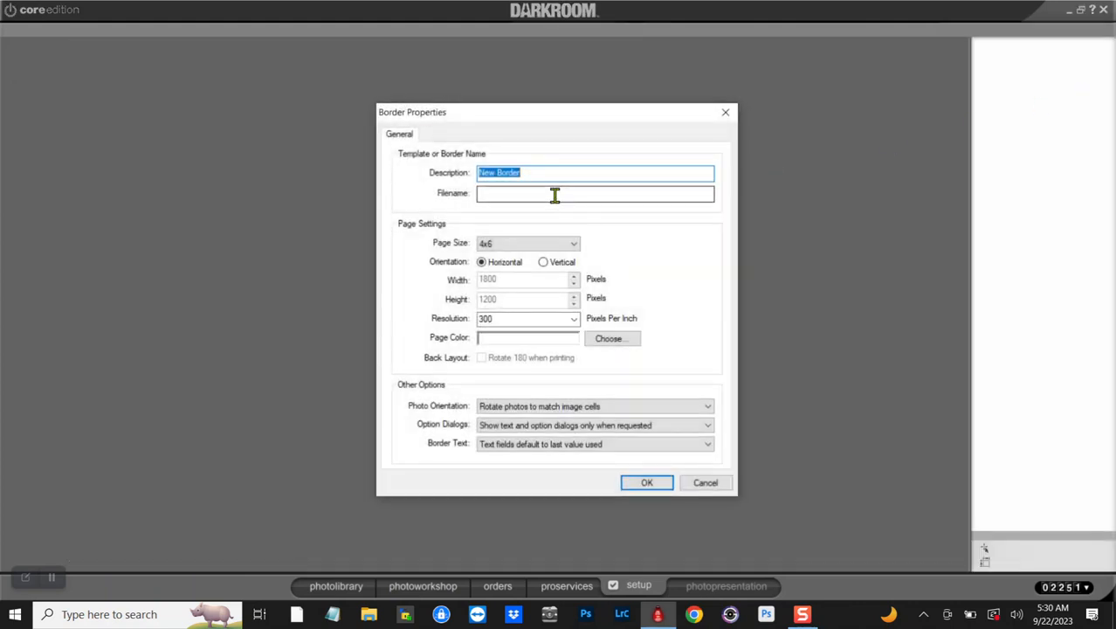
pyautogui.write('Laporte test')
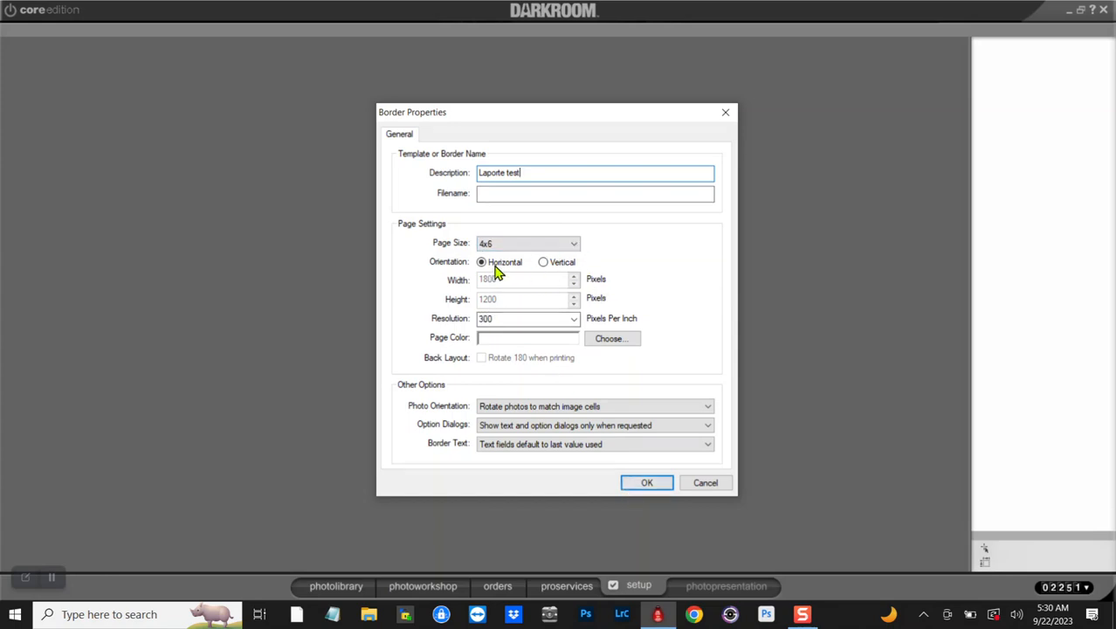
pyautogui.click(648, 482)
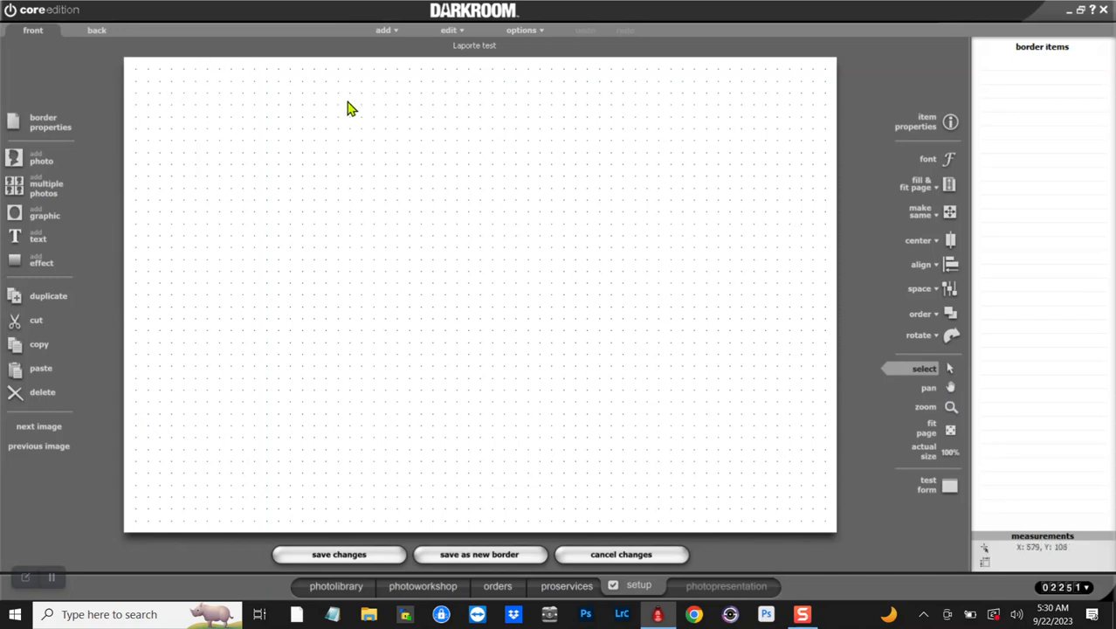
# Add Back.jpg from the Graphics Folder's LaPorte 2023 Safety Fair folder in the Pictures library as the border's background graphic.
pyautogui.click(39, 217)
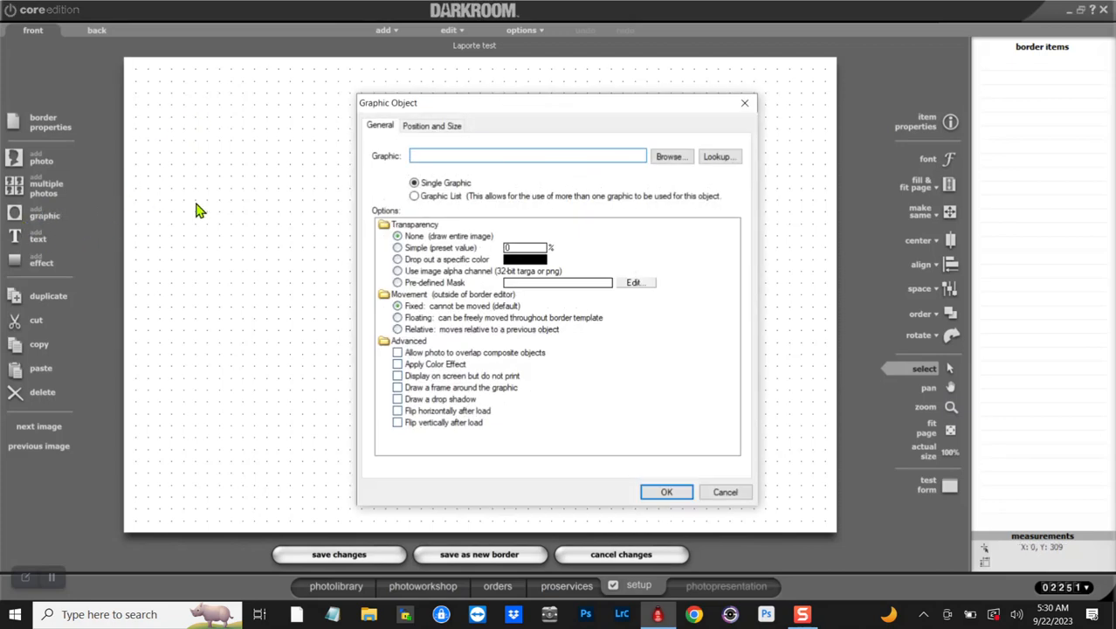
pyautogui.click(662, 160)
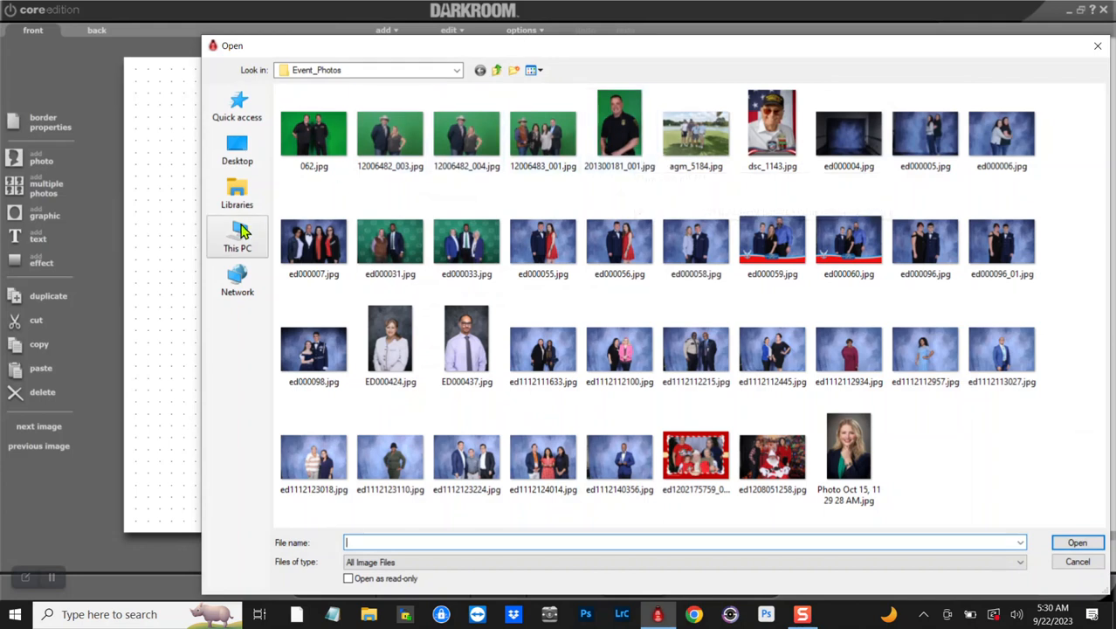
pyautogui.click(244, 204)
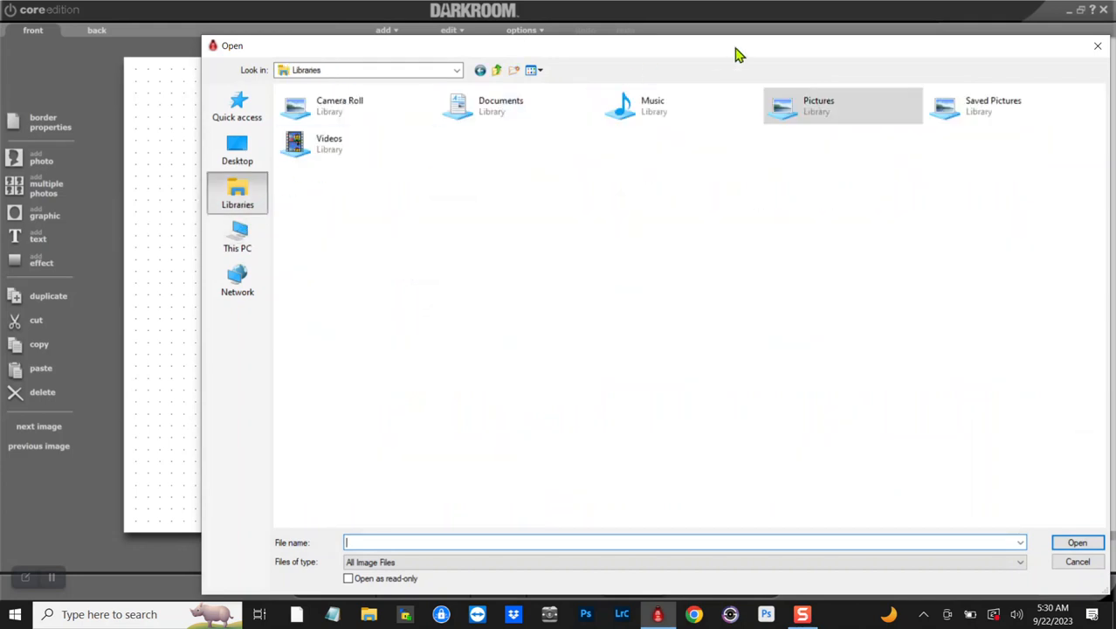
pyautogui.doubleClick(819, 105)
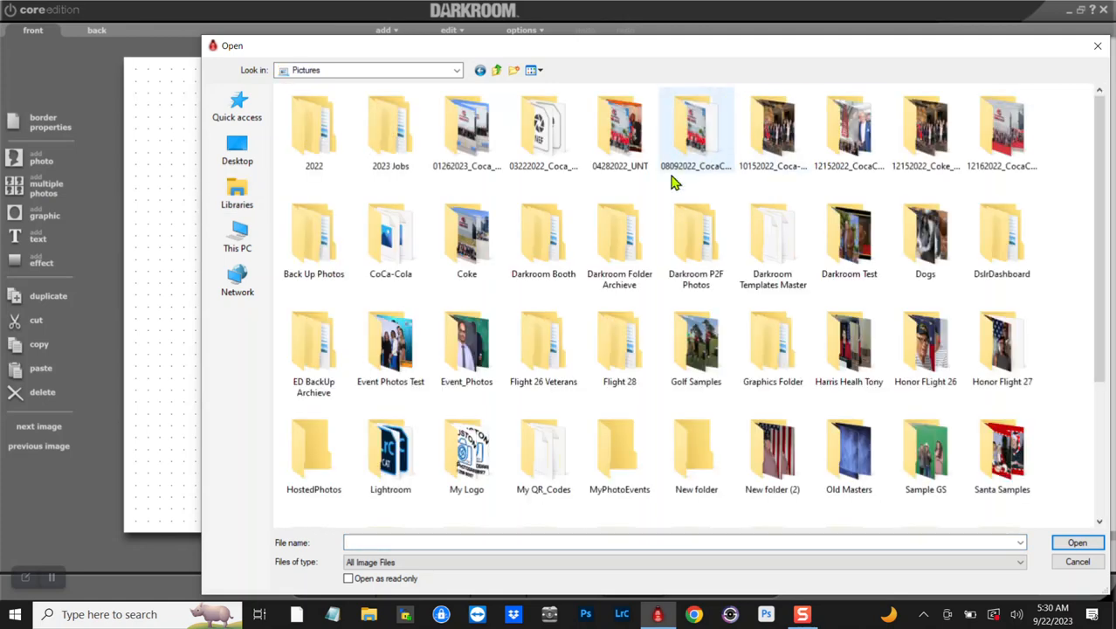
pyautogui.doubleClick(762, 337)
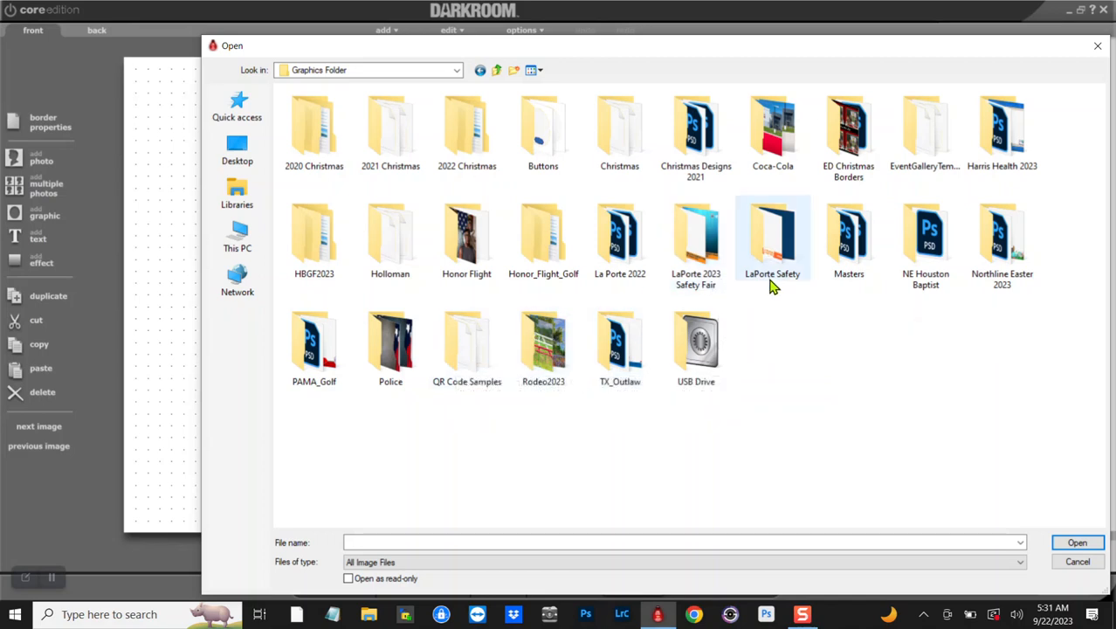
pyautogui.doubleClick(698, 238)
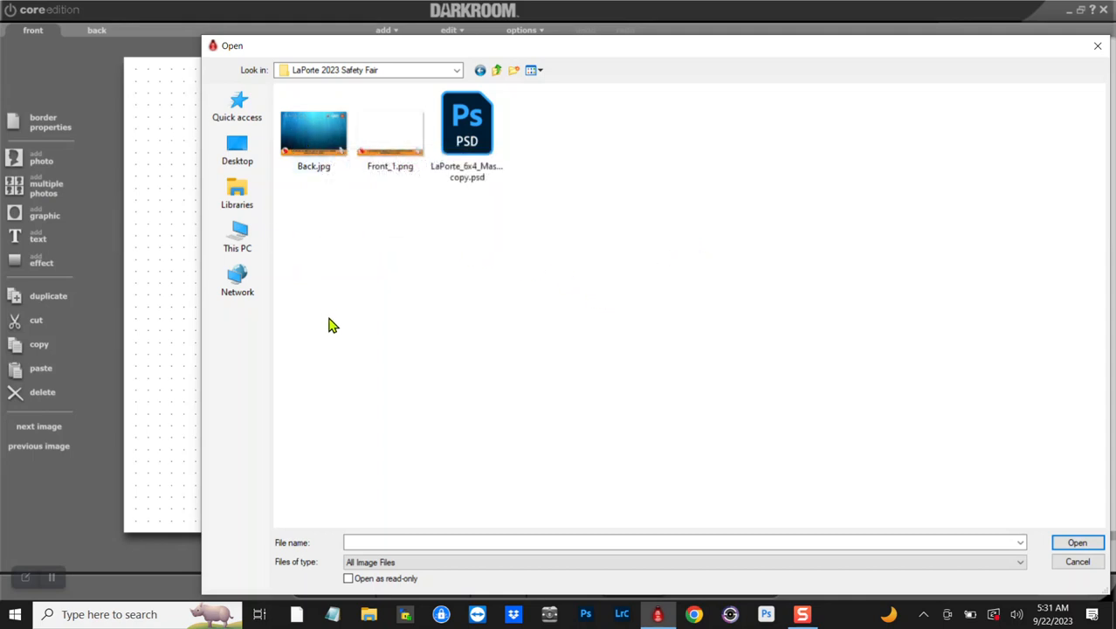
pyautogui.click(320, 143)
pyautogui.click(1064, 545)
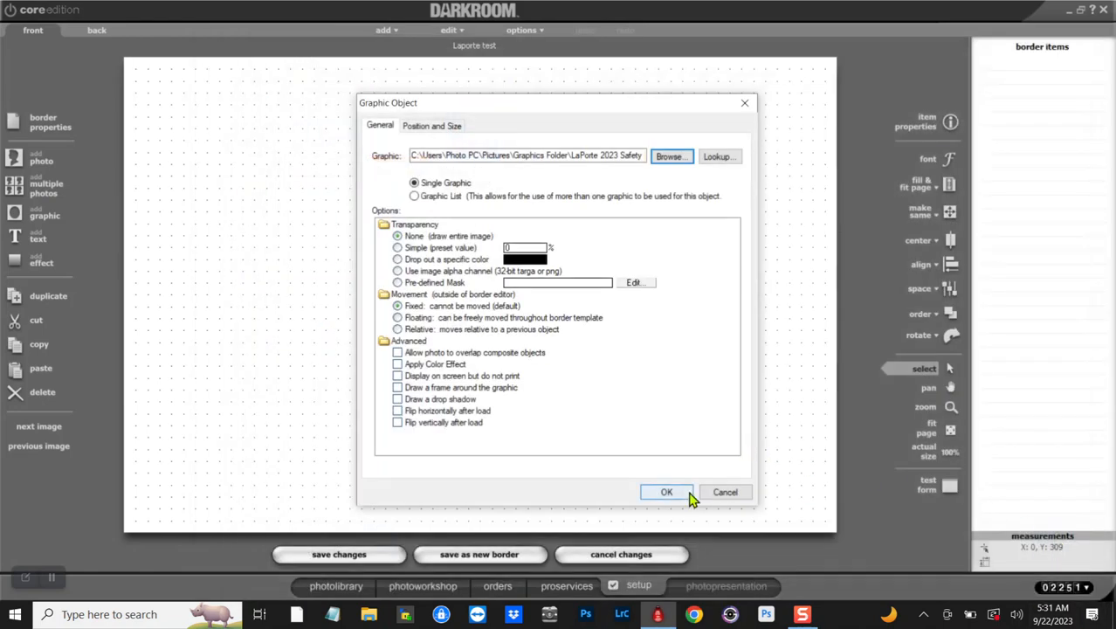
pyautogui.click(667, 493)
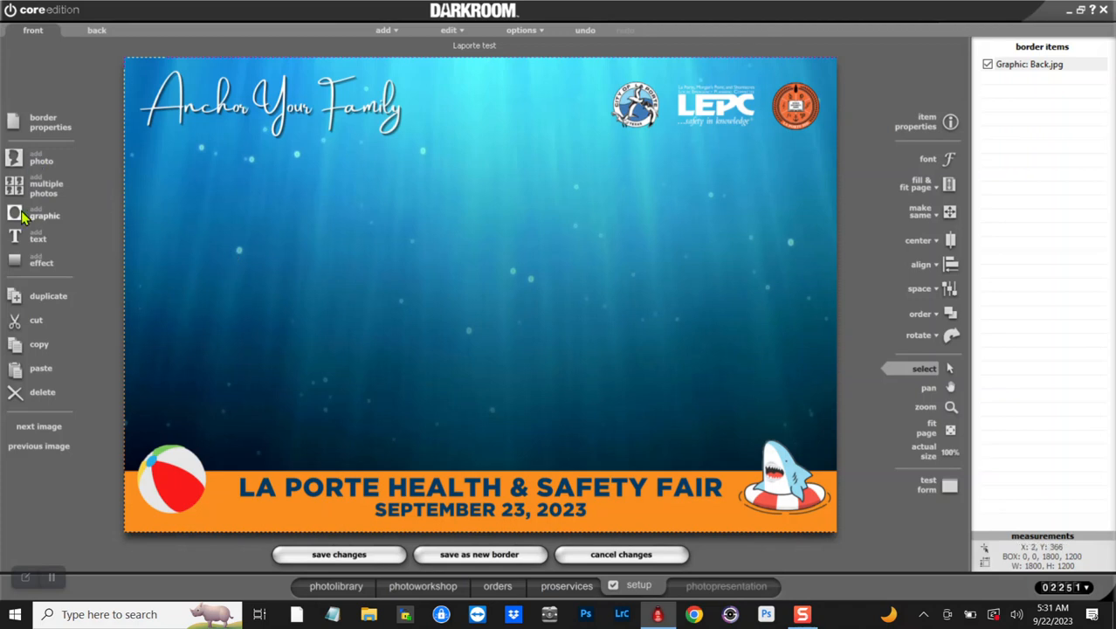
# Add a photo object above the background graphic with Chroma-key (Green-screen or Blue-screen background) transparency.
pyautogui.click(36, 163)
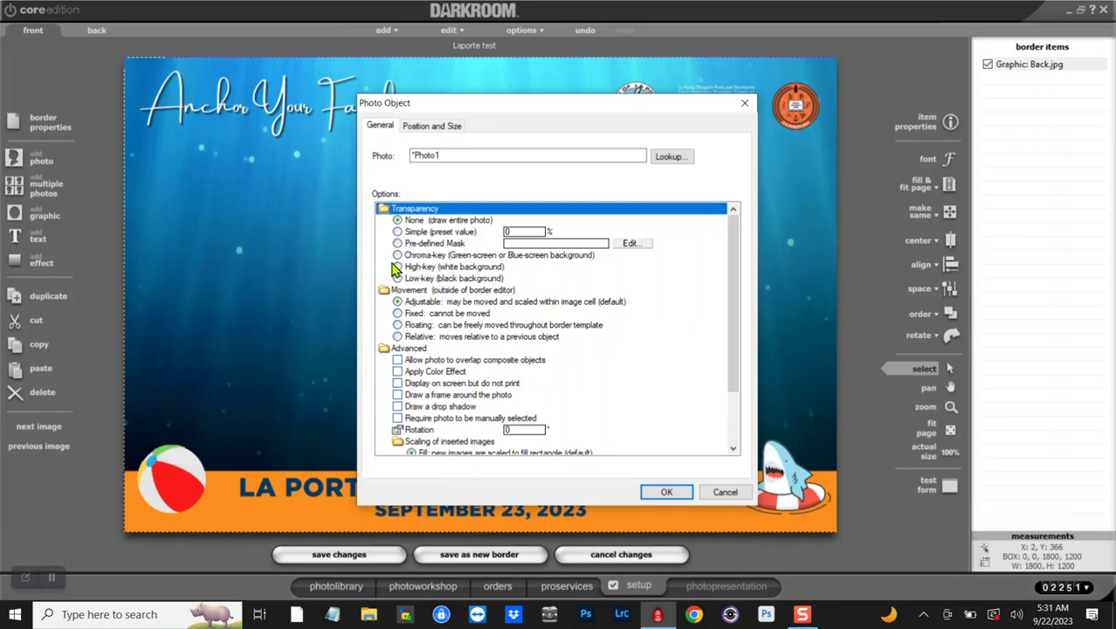
pyautogui.click(394, 267)
pyautogui.click(397, 255)
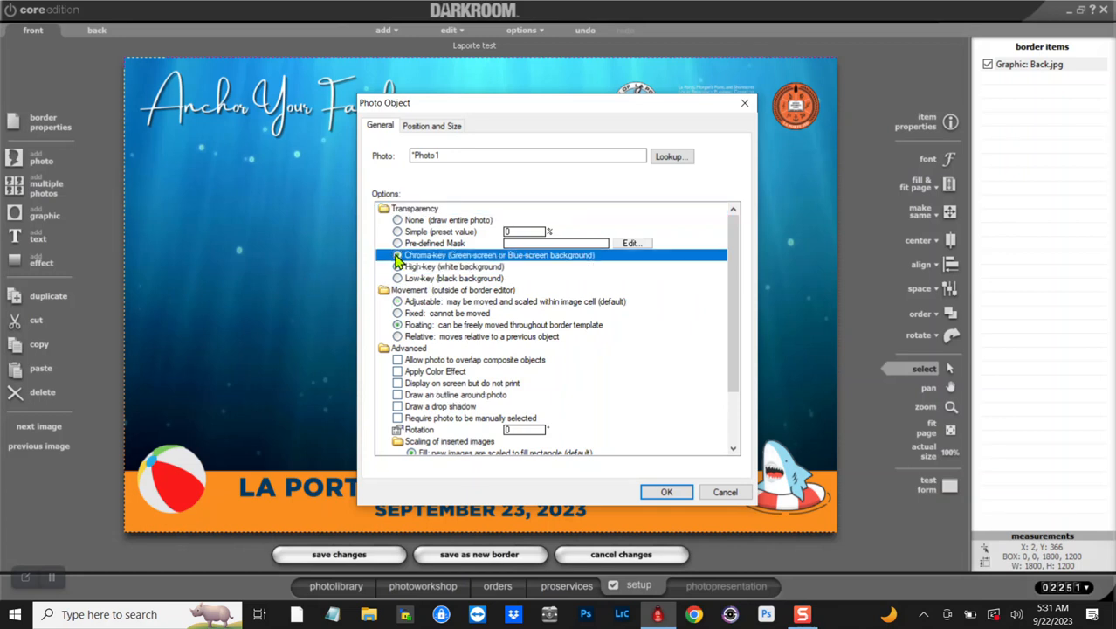
pyautogui.click(667, 492)
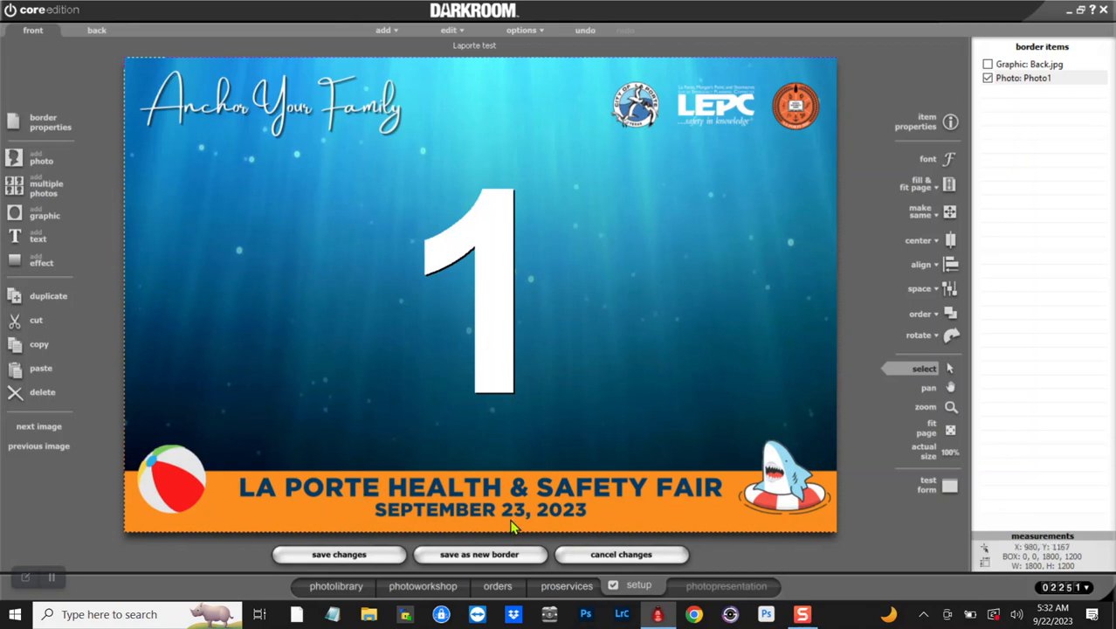
# Add Front_1.png as a graphic over the photo object and save the border template as Laporte test.crd in the Events folder.
pyautogui.click(29, 217)
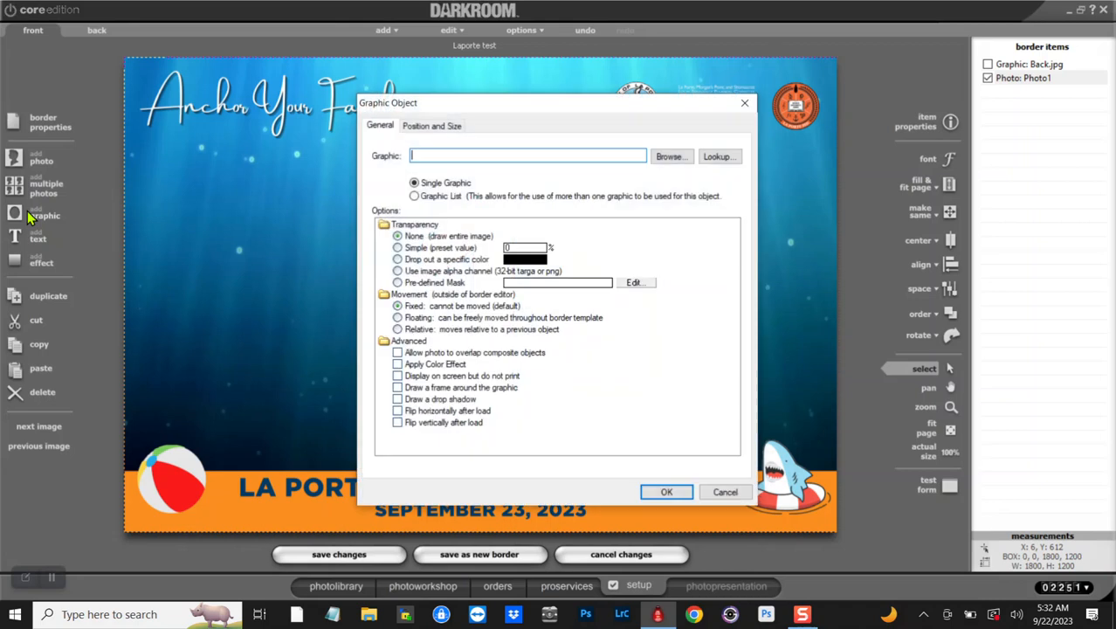
pyautogui.click(671, 159)
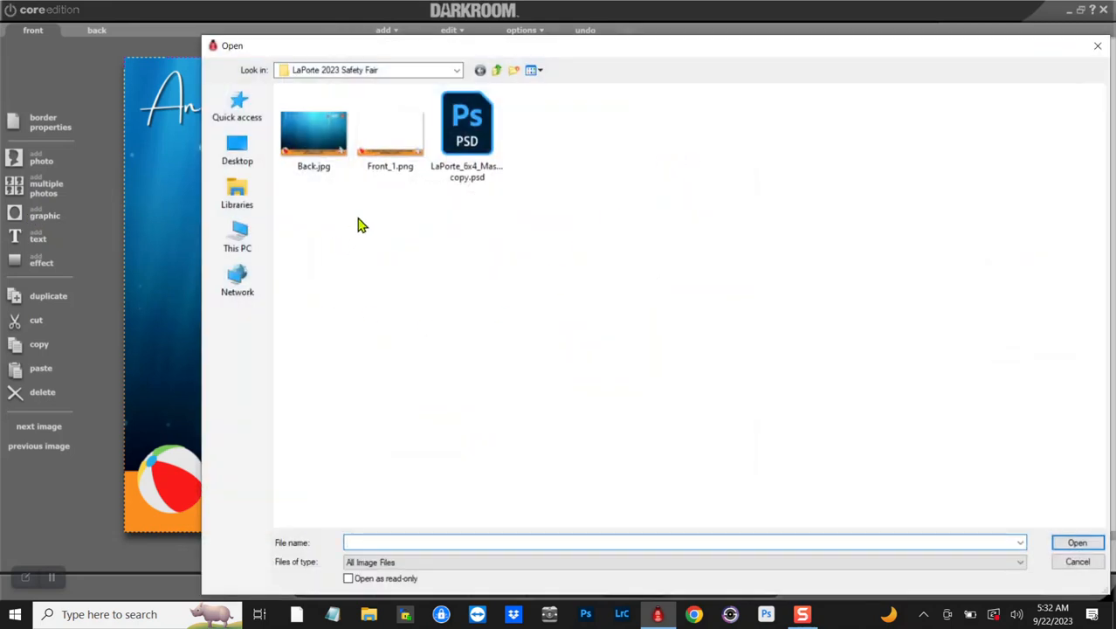
pyautogui.click(387, 154)
pyautogui.click(1074, 542)
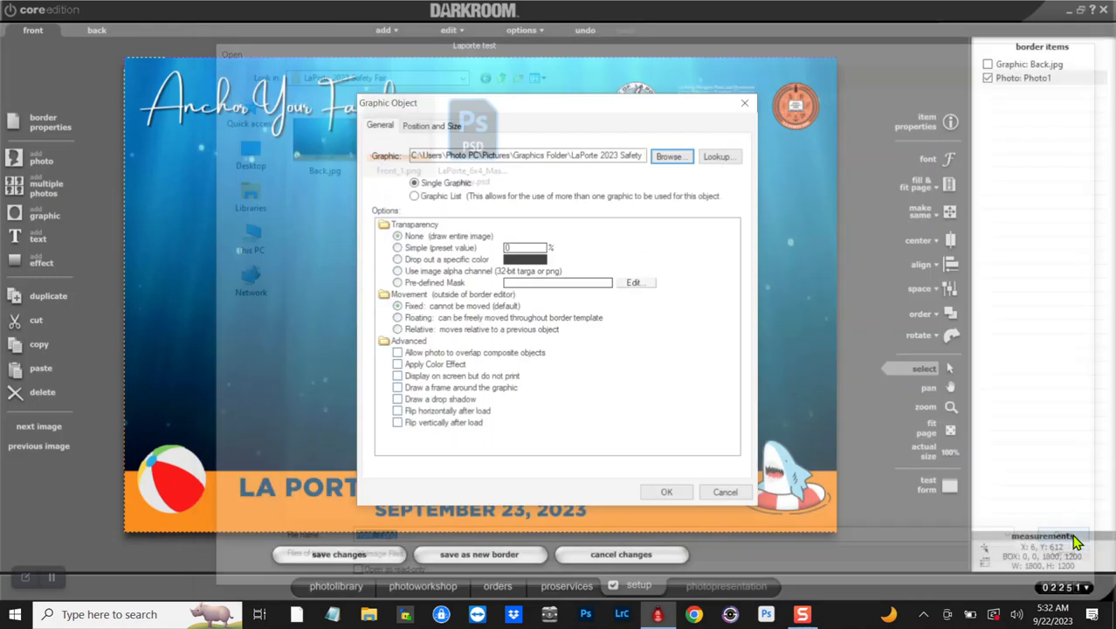
pyautogui.click(667, 493)
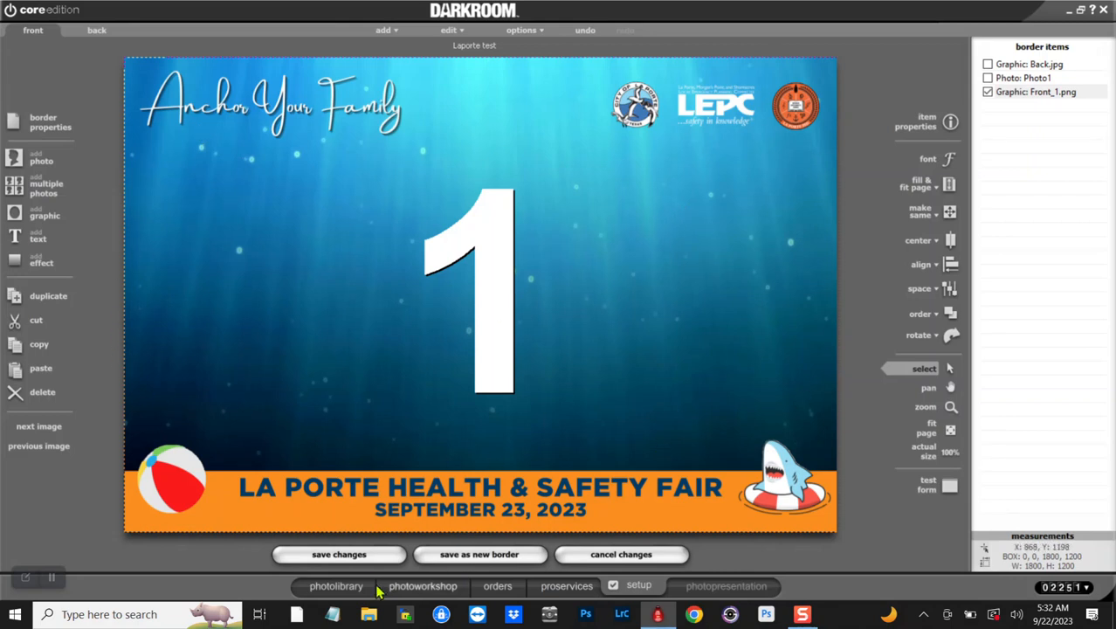
pyautogui.click(339, 555)
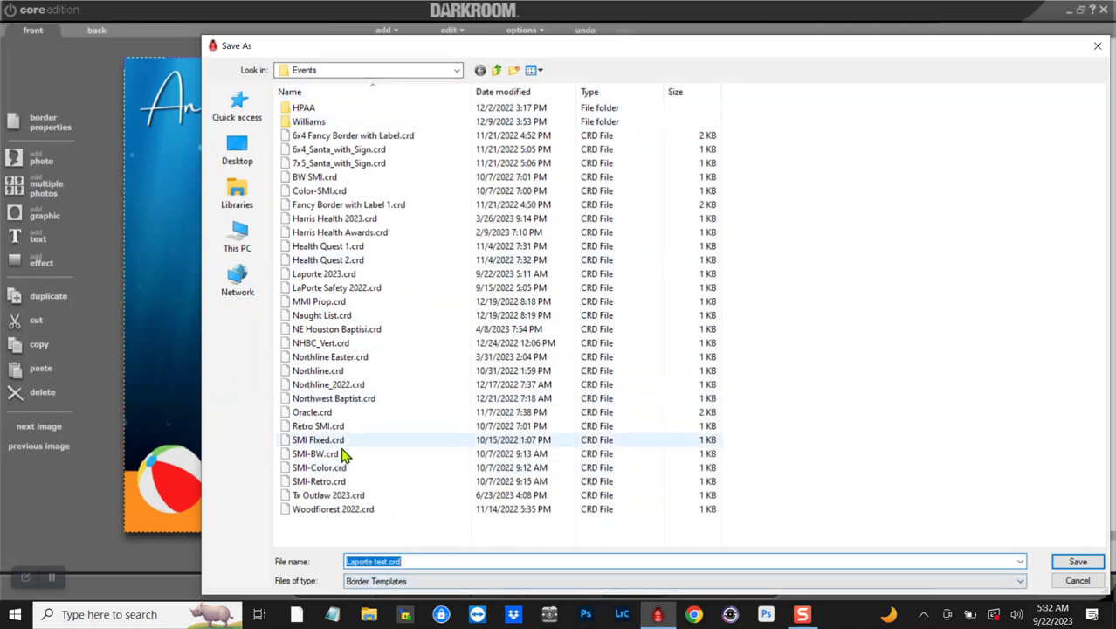
pyautogui.click(1077, 561)
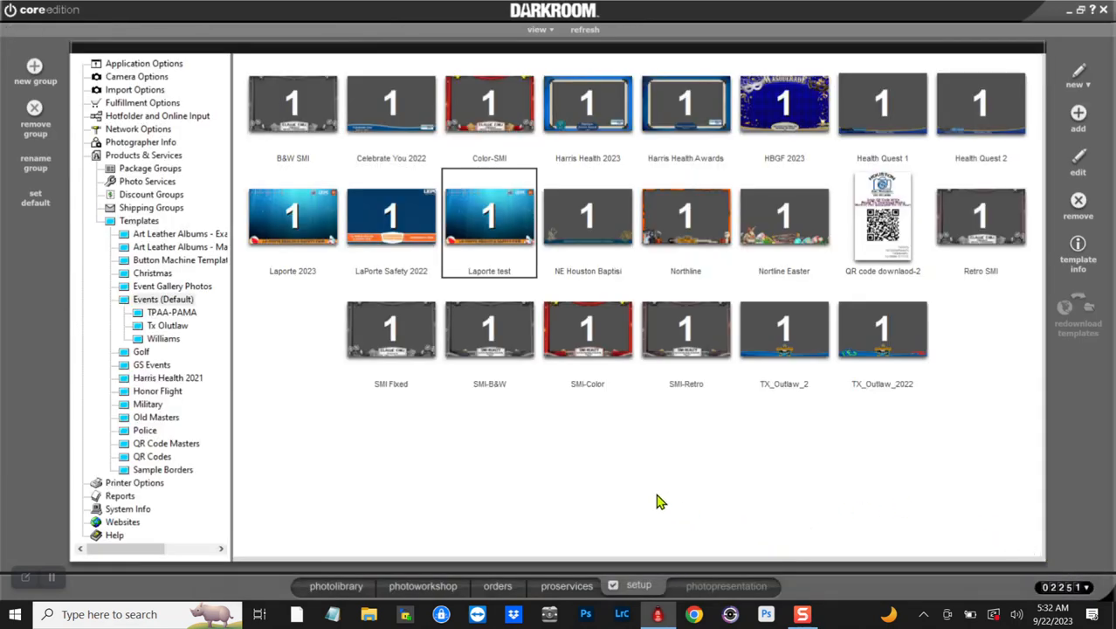
# In the photo workshop, rotate 062.jpg clockwise so the people stand upright and apply the Laporte test border.
pyautogui.click(418, 587)
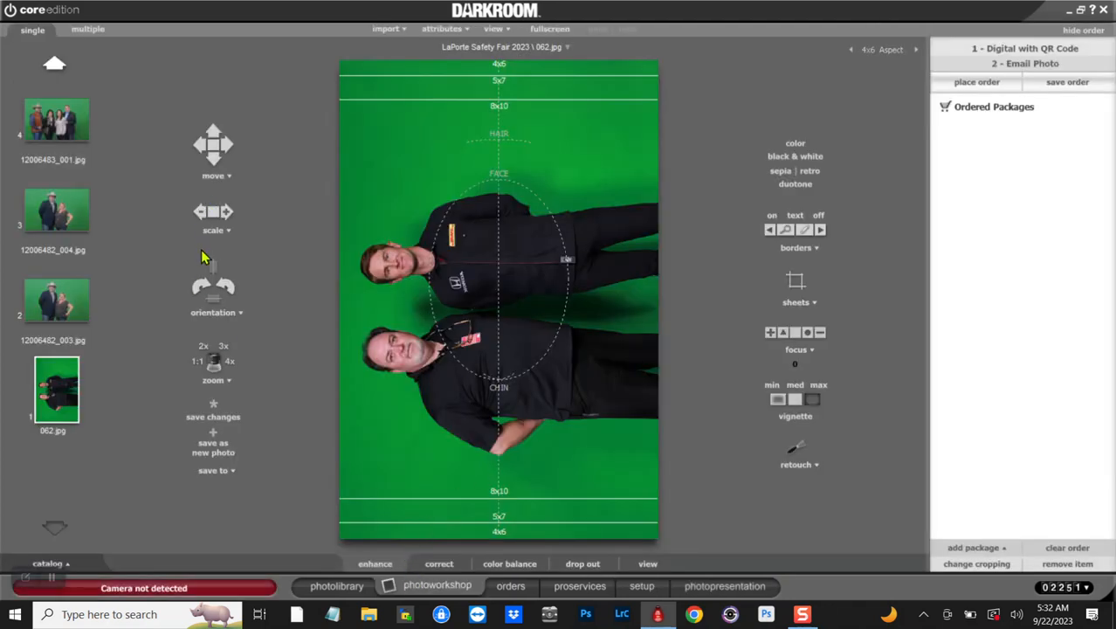
pyautogui.click(206, 288)
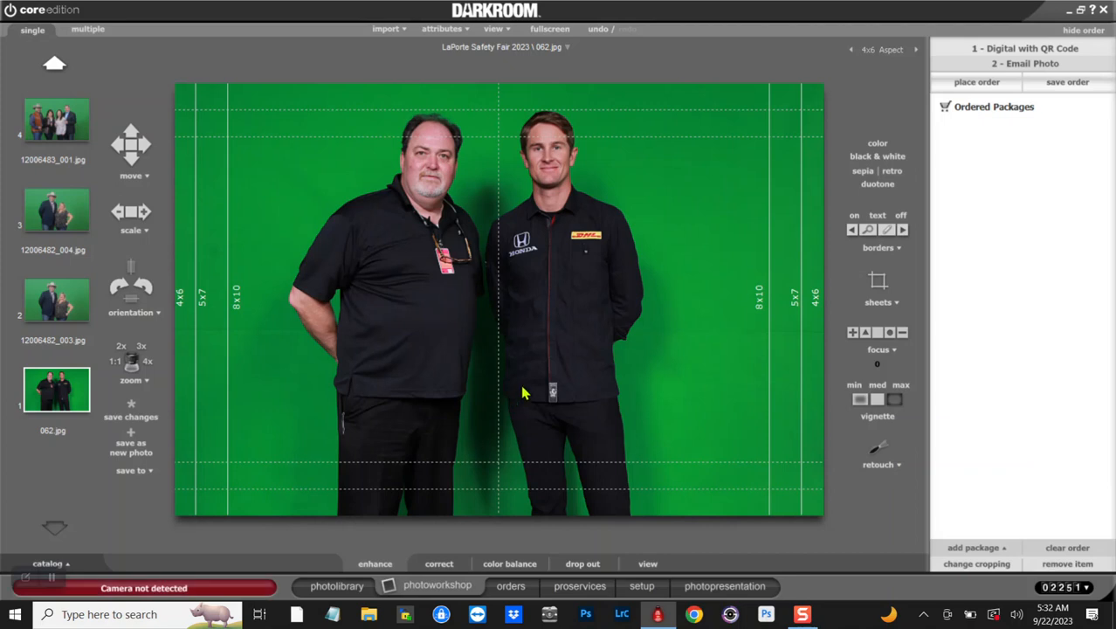
pyautogui.hotkey('ctrl', 'b')
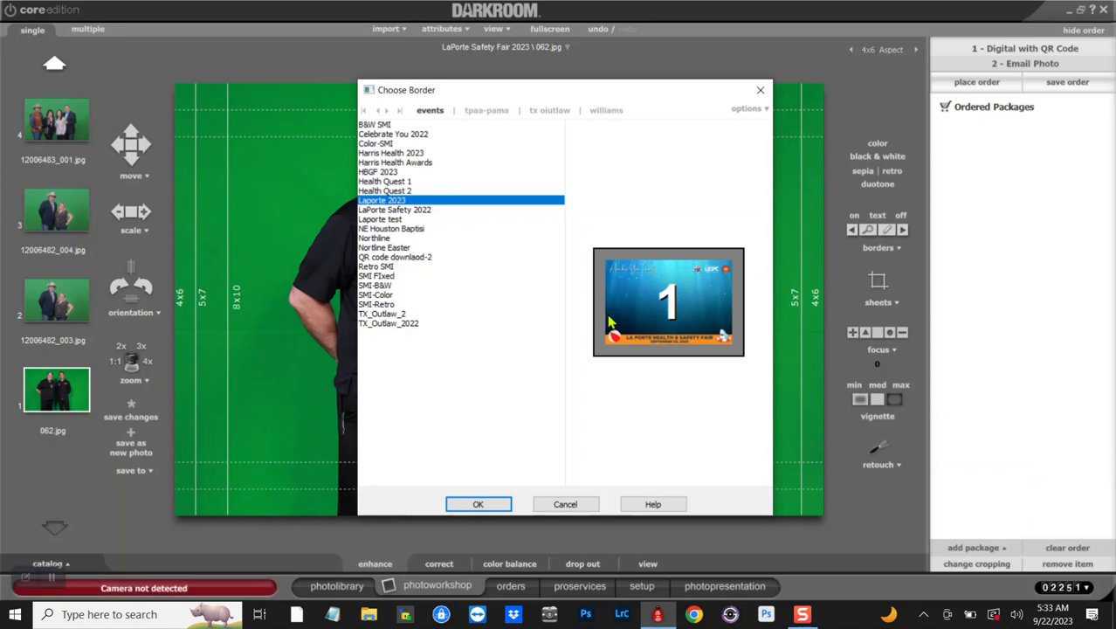
pyautogui.click(377, 220)
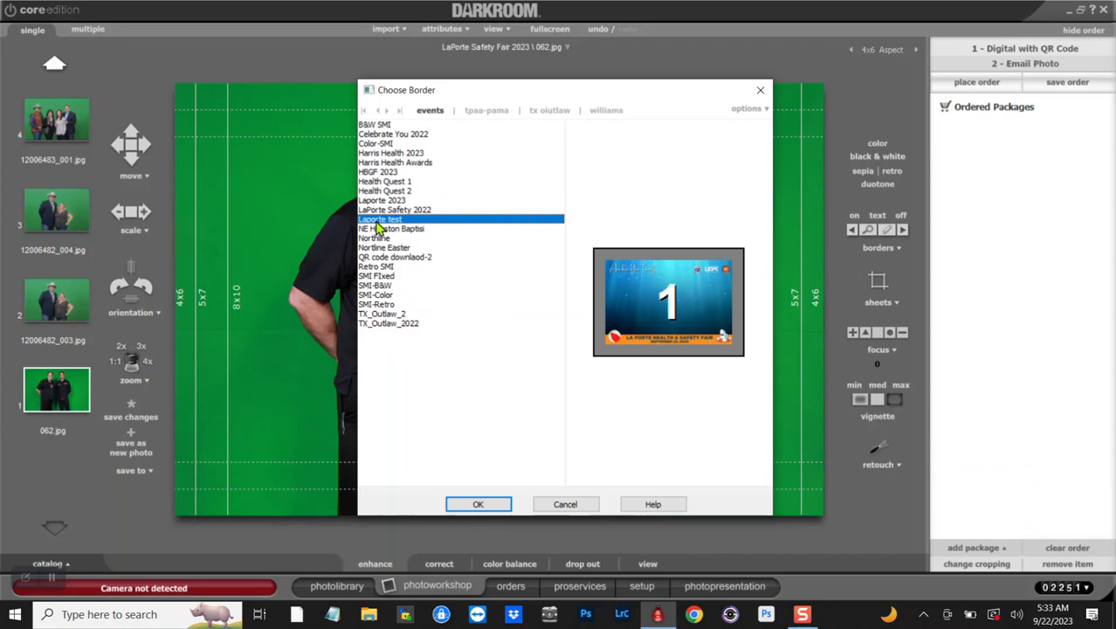
pyautogui.click(489, 504)
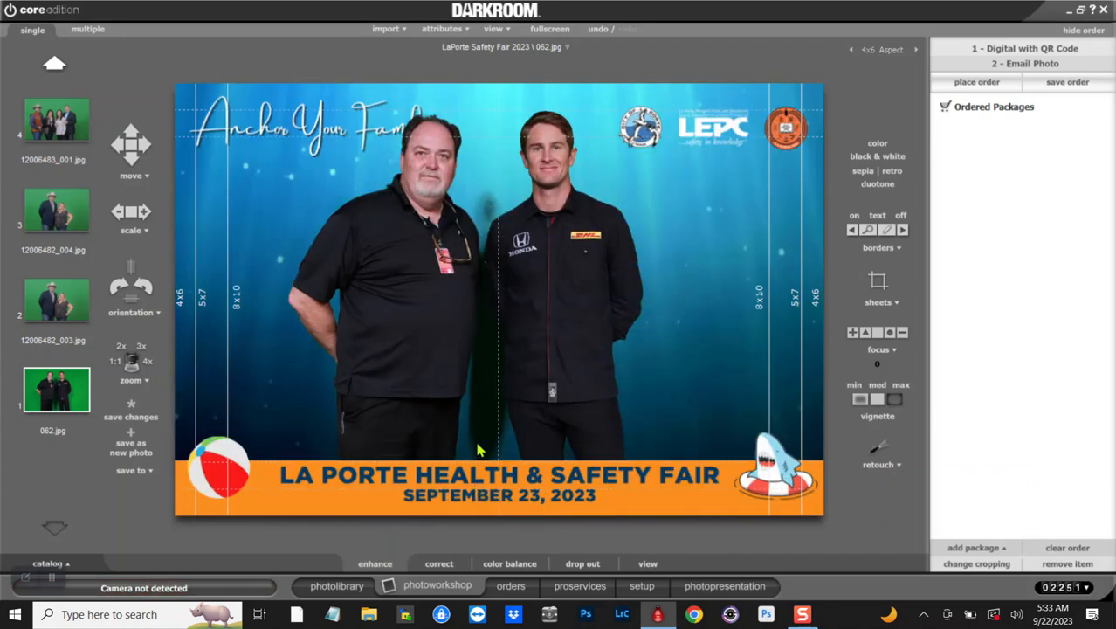
# View 12006482_003.jpg in the border, and in 12006482_004.jpg reposition the couple and scale them down slightly to fit the design.
pyautogui.click(75, 310)
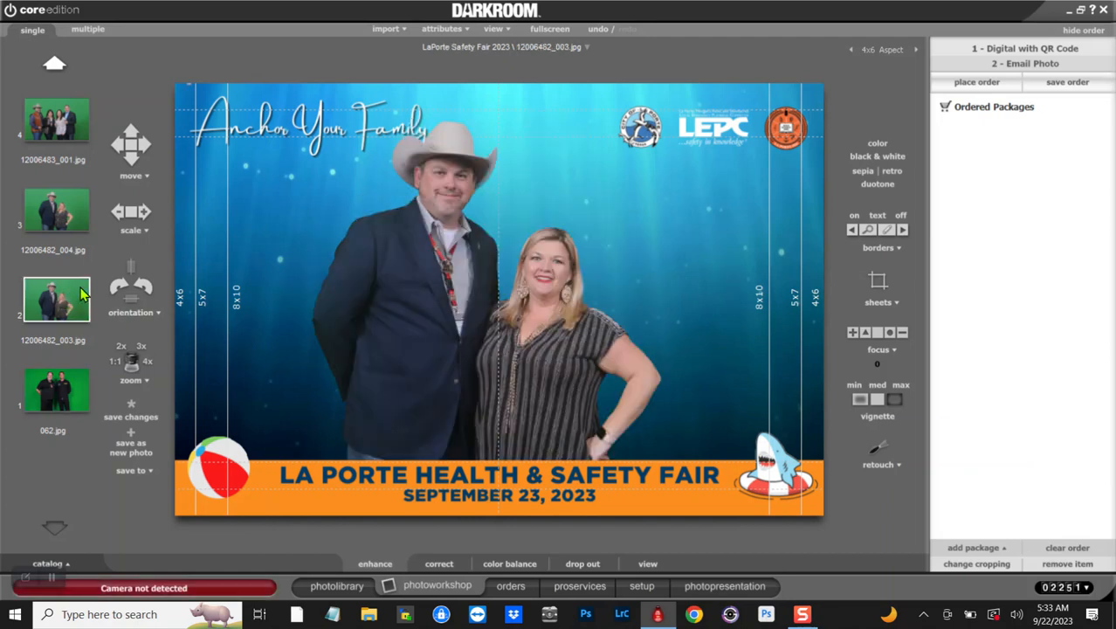
pyautogui.click(78, 217)
pyautogui.moveTo(522, 295); pyautogui.dragTo(549, 274)
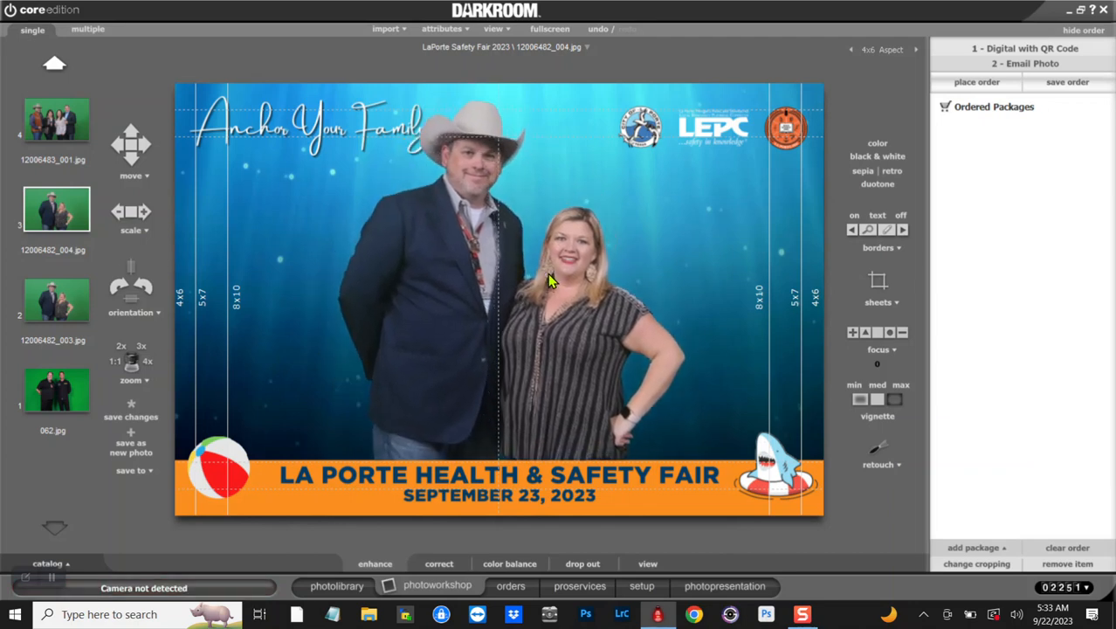
pyautogui.scroll(-5, 549, 279)
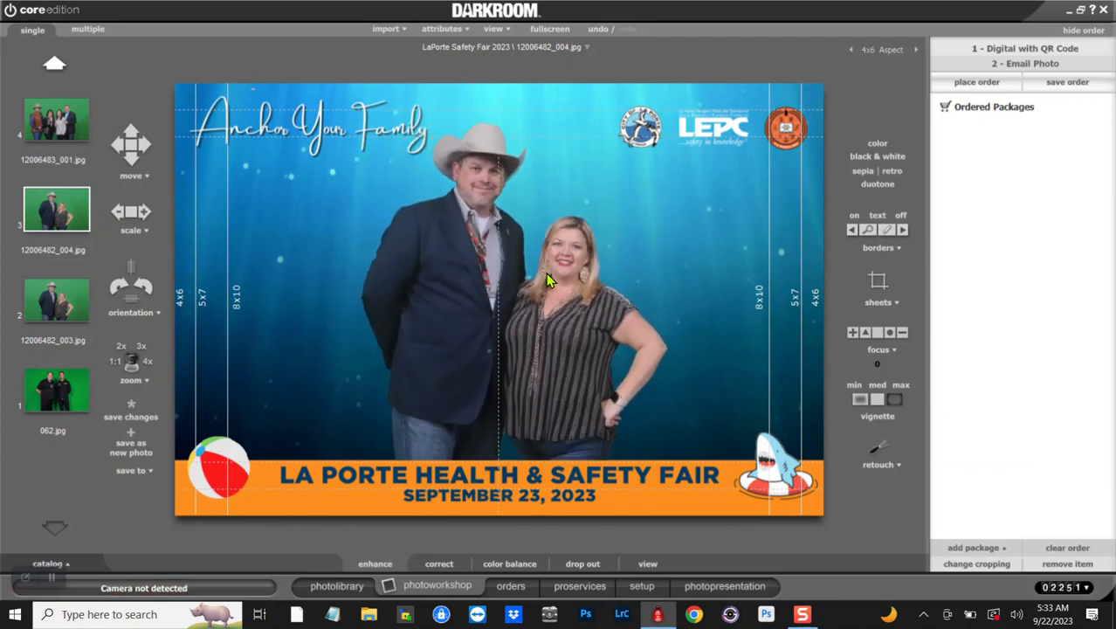
pyautogui.moveTo(542, 274); pyautogui.dragTo(529, 270)
pyautogui.scroll(1, 529, 271)
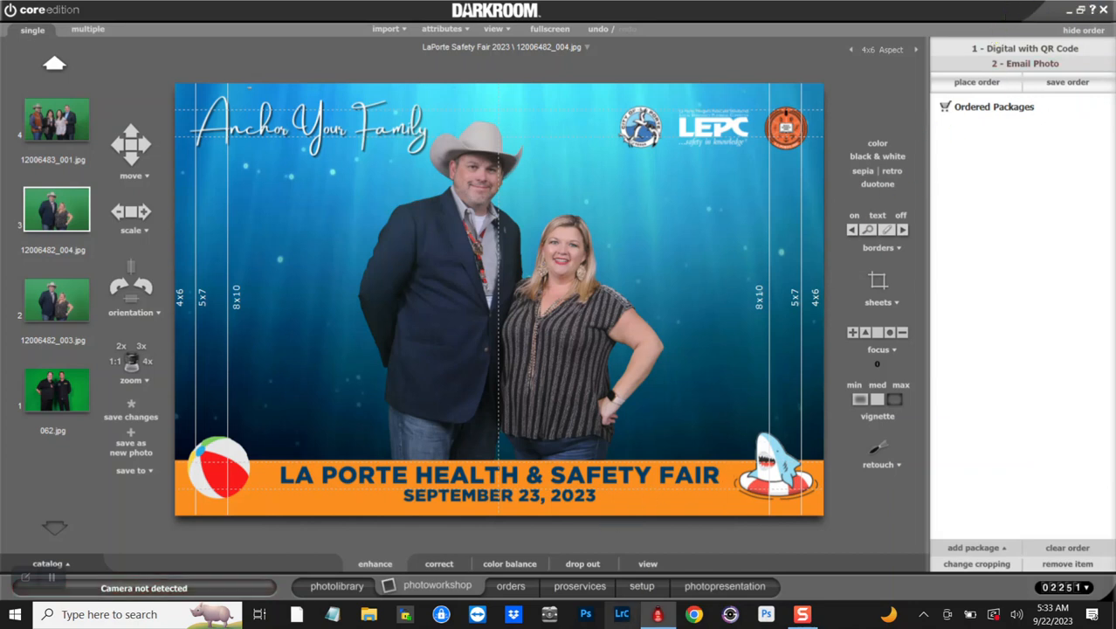
# In the setup's package groups, make 4 x 6 Prints the default group.
pyautogui.click(638, 589)
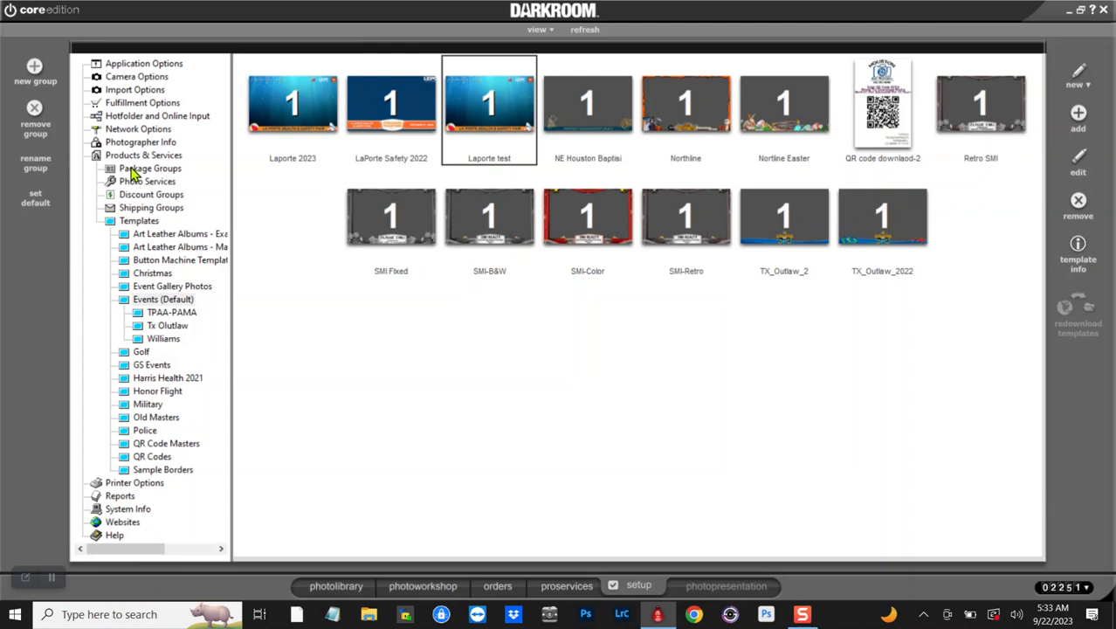
pyautogui.click(133, 171)
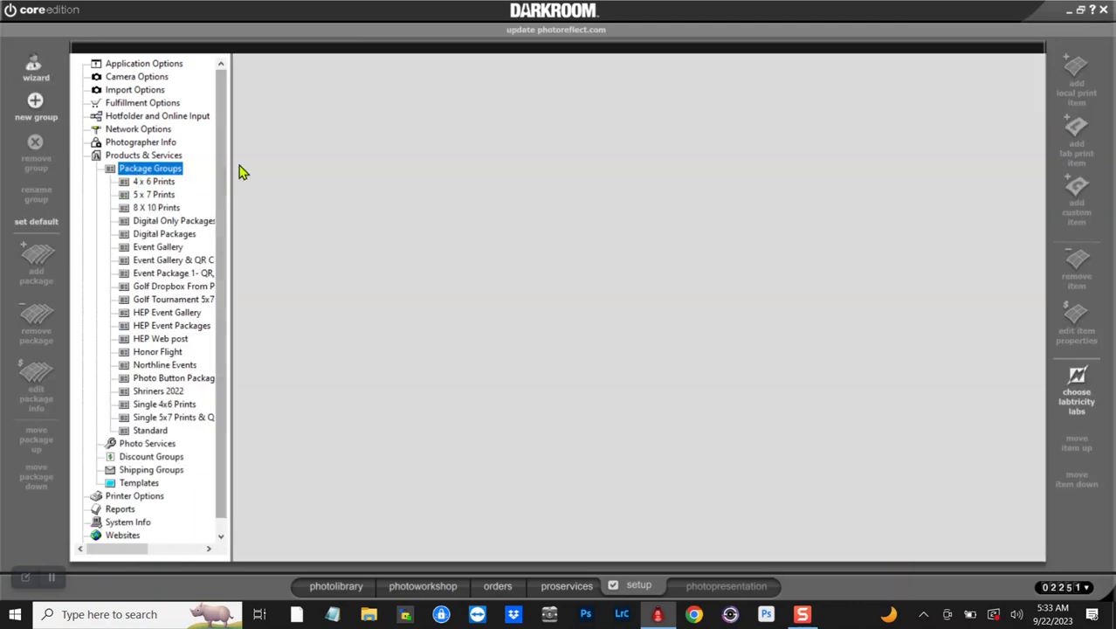
pyautogui.doubleClick(154, 182)
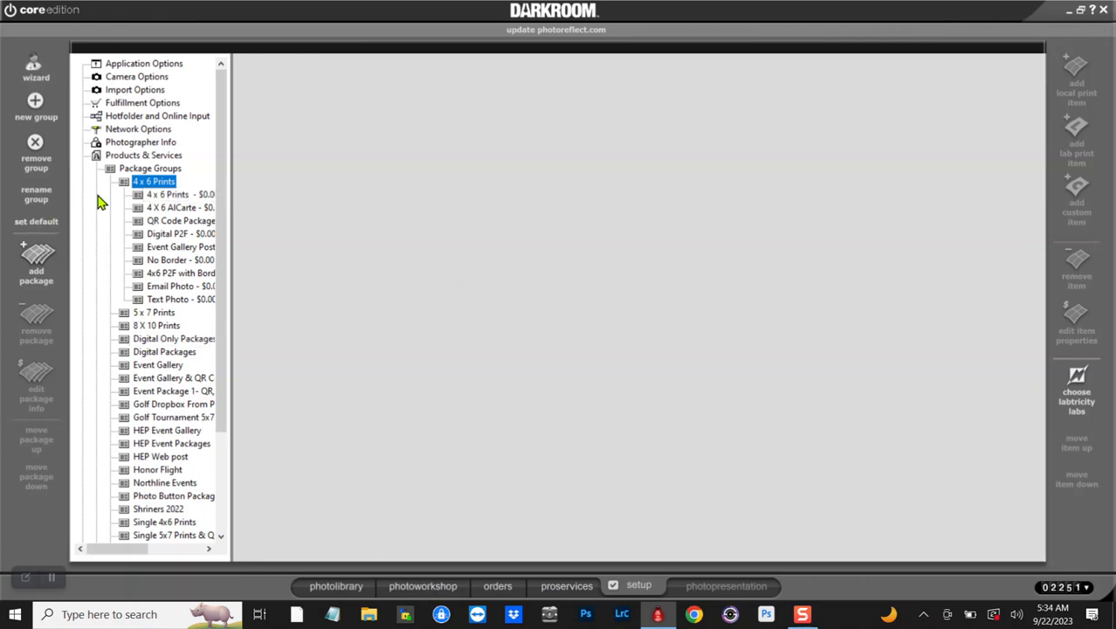
pyautogui.click(50, 224)
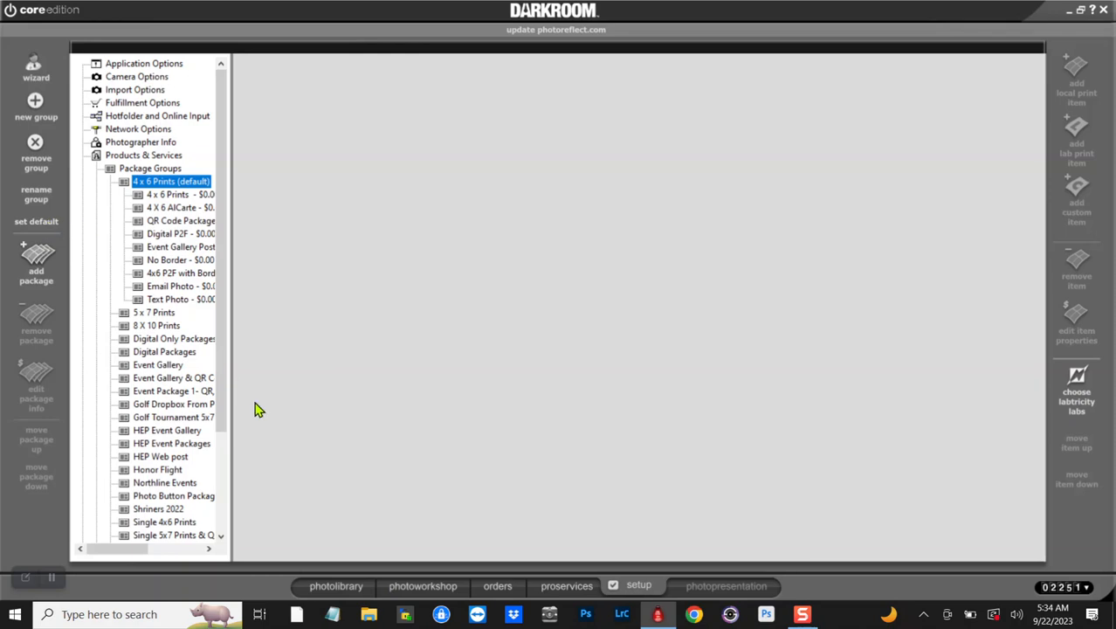
# Back in the photo workshop, order the Digital P2F package for 12006482_004.jpg, and open the 4 x 6 Prints copies prompt without ordering.
pyautogui.click(414, 587)
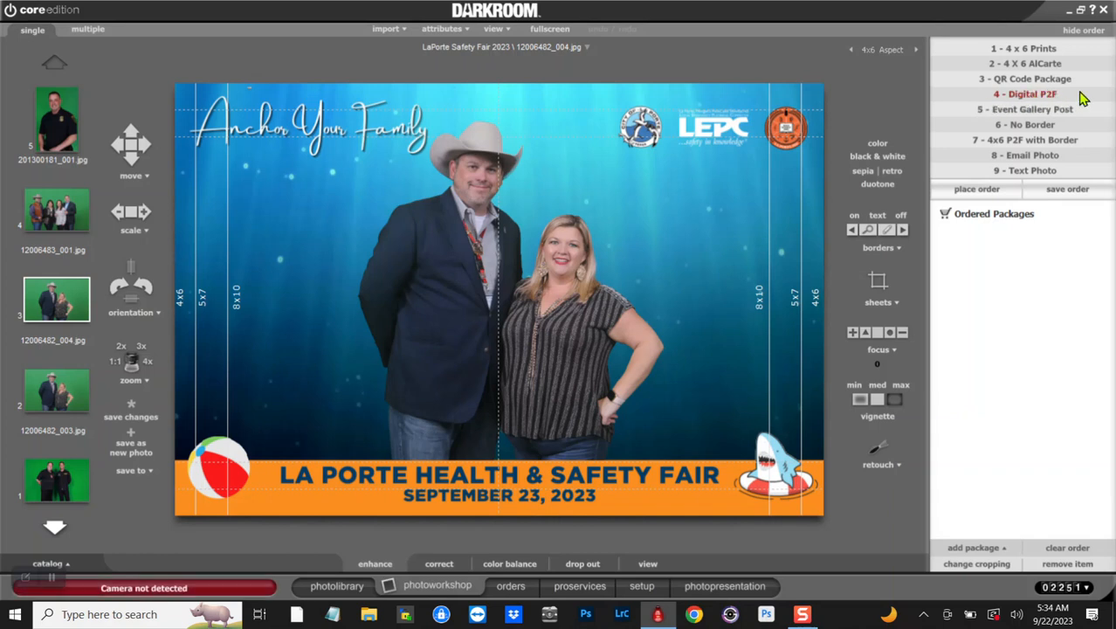
pyautogui.click(1032, 100)
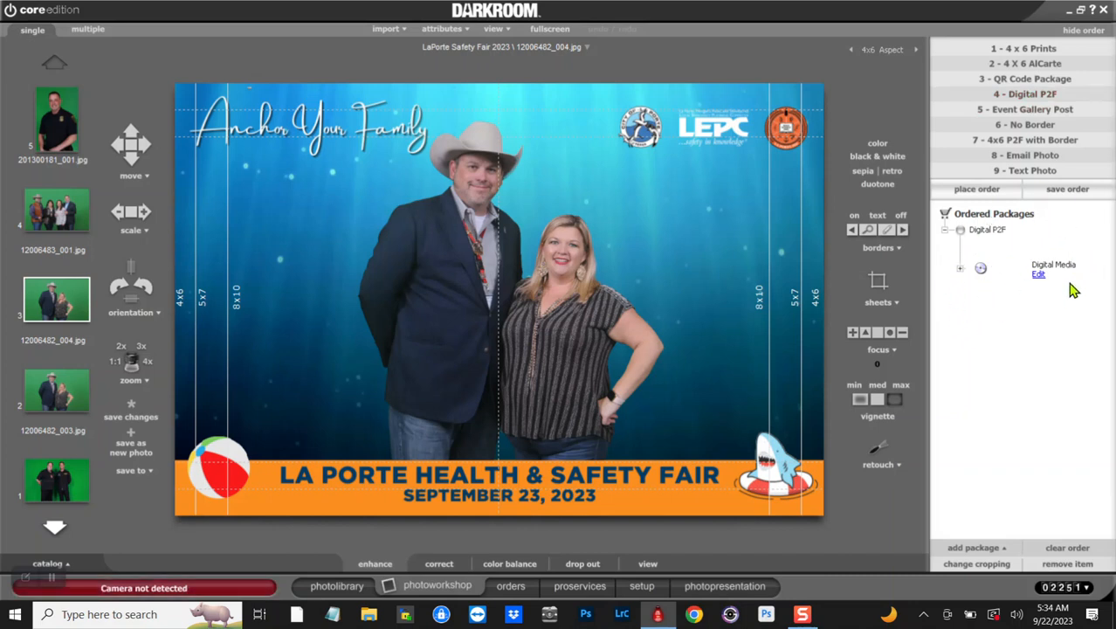
pyautogui.click(976, 189)
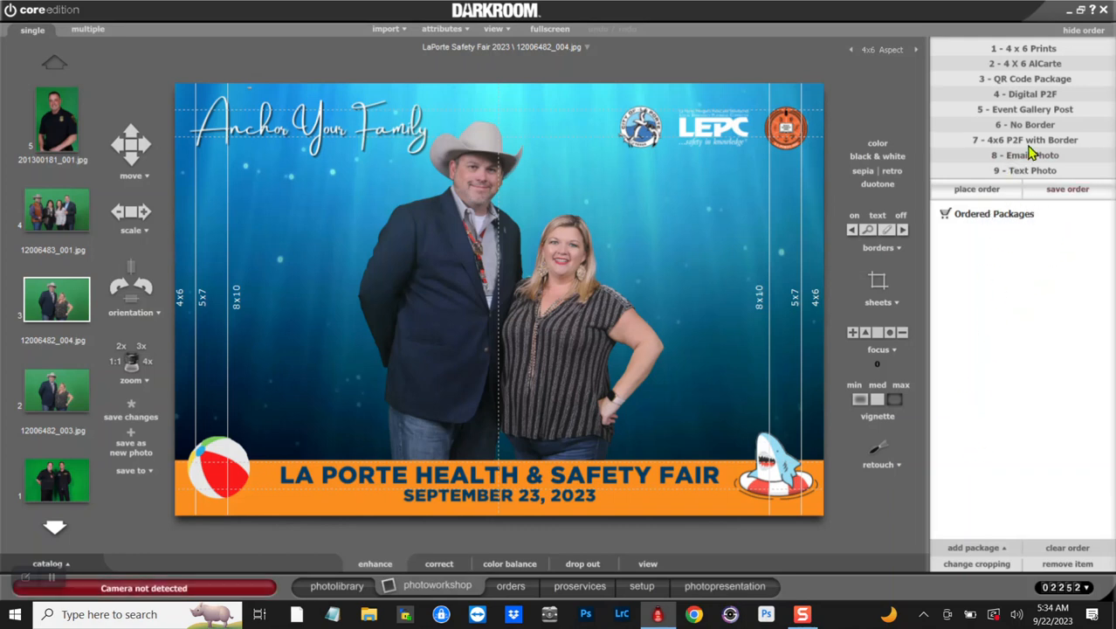
pyautogui.click(1039, 51)
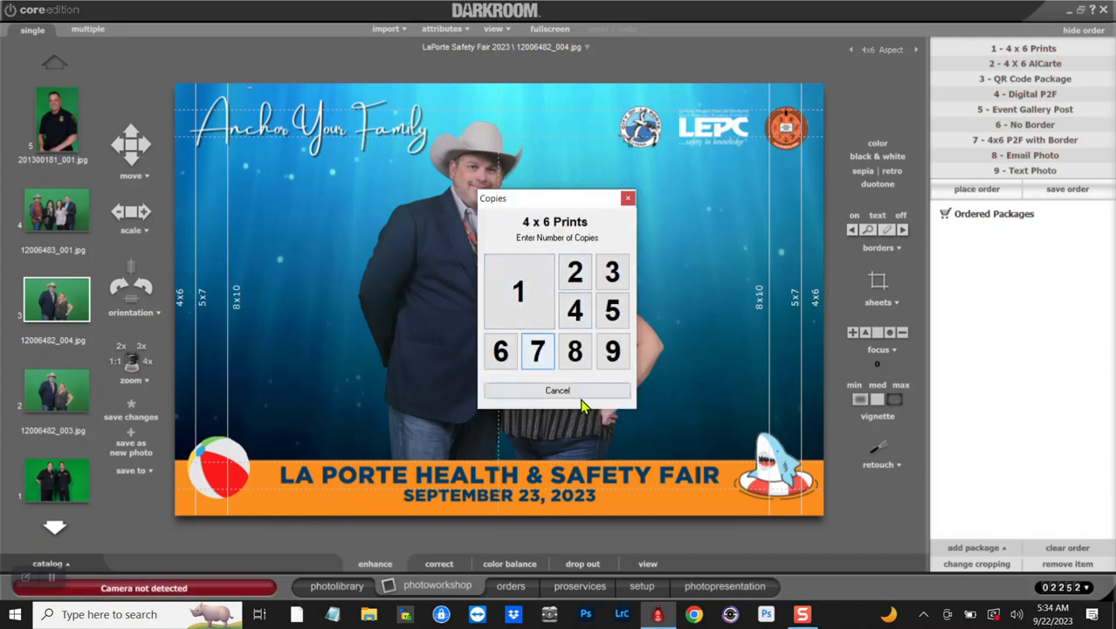
pyautogui.click(628, 199)
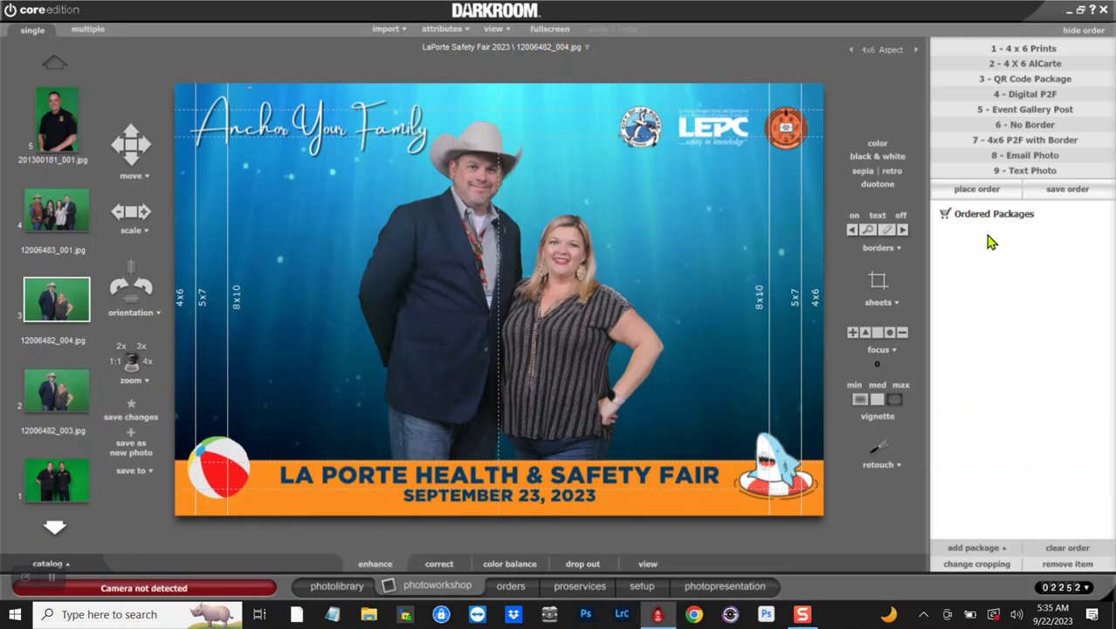
# Add the 4 x 6 Prints package for 12006482_004.jpg to the order, and clear the entire order.
pyautogui.click(972, 50)
pyautogui.click(507, 293)
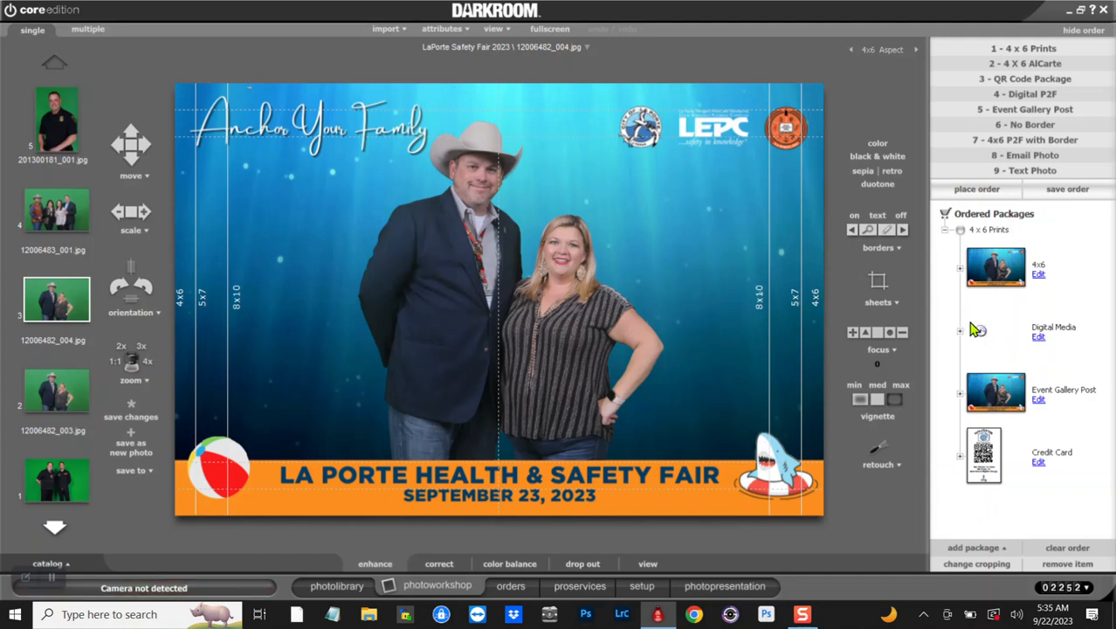
pyautogui.click(1064, 550)
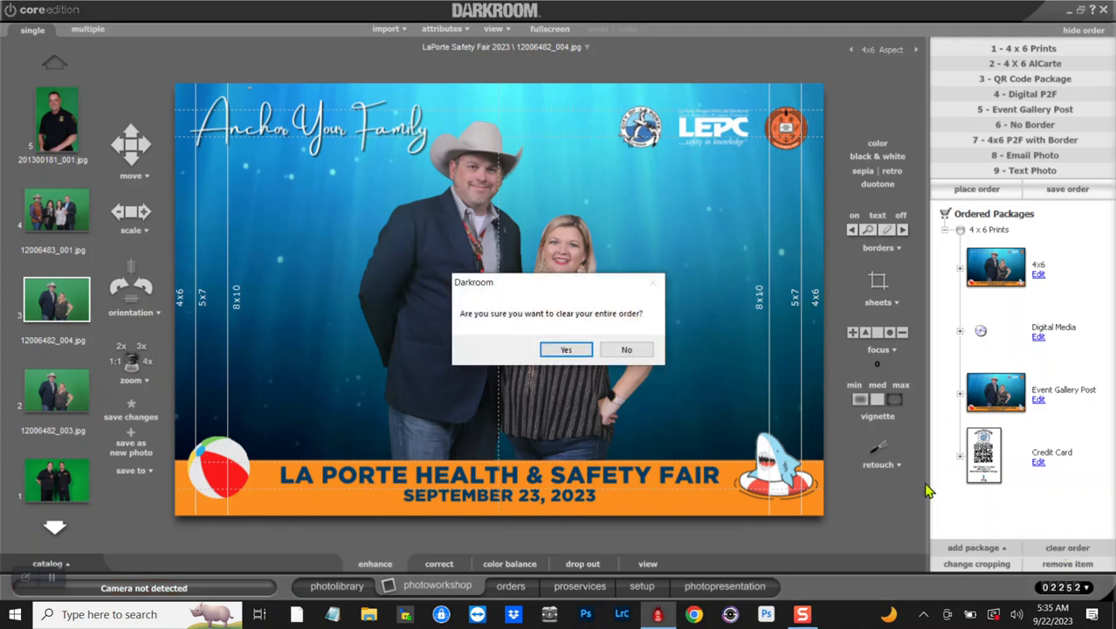
pyautogui.click(568, 350)
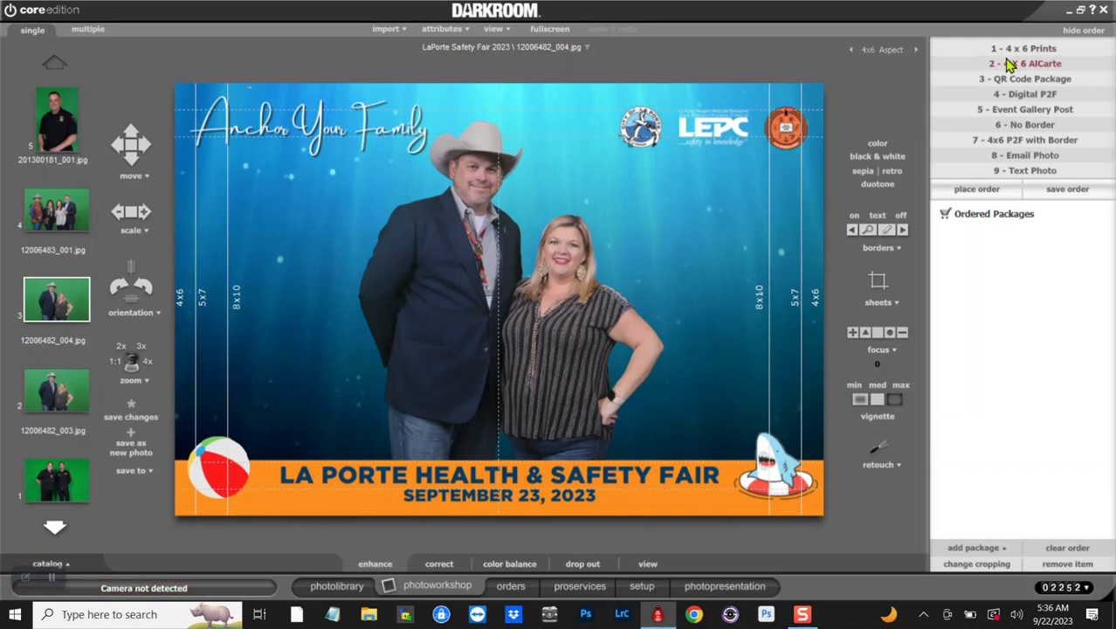
# In File Explorer, examine 12006495_001.jpg in Pictures > Darkroom P2F Photos > 4x6_P2F_Border, and close the image and the Explorer window.
pyautogui.click(369, 616)
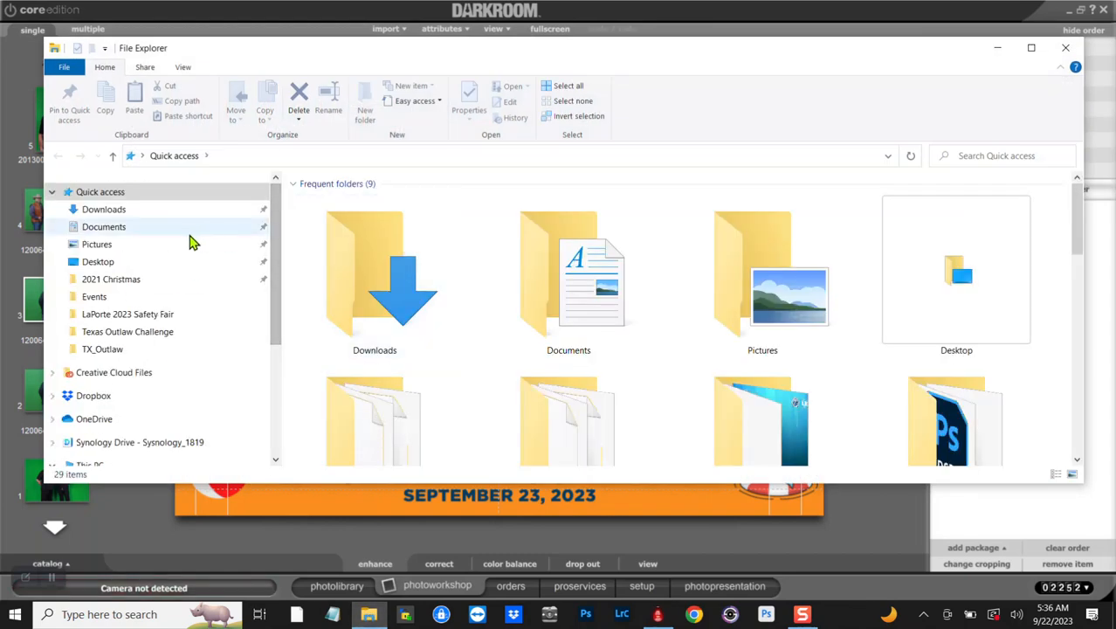
pyautogui.click(87, 244)
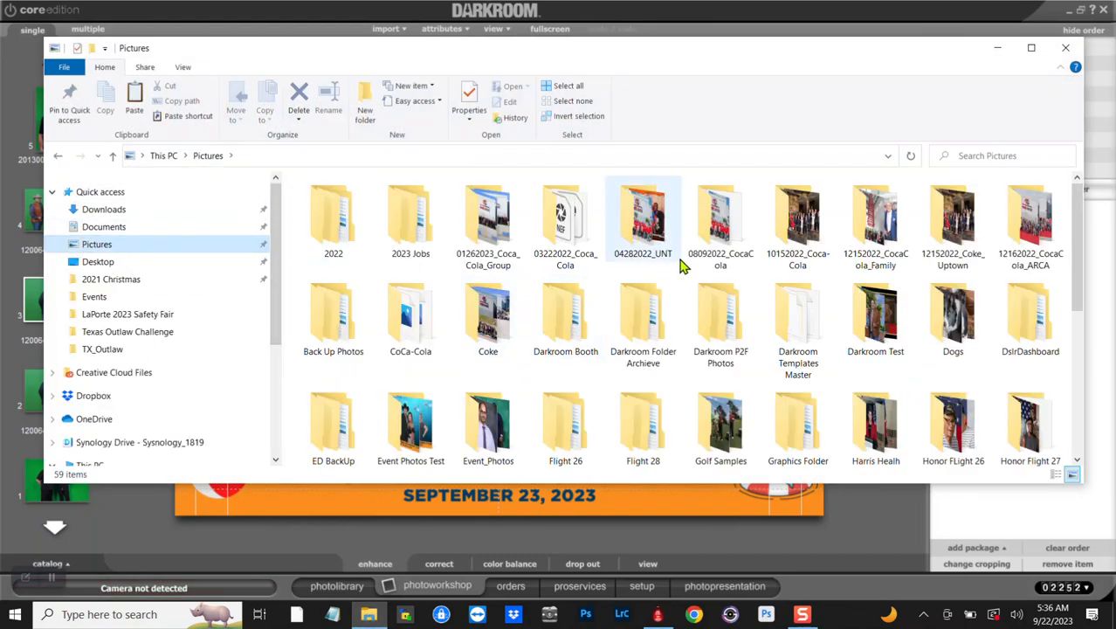
pyautogui.doubleClick(721, 339)
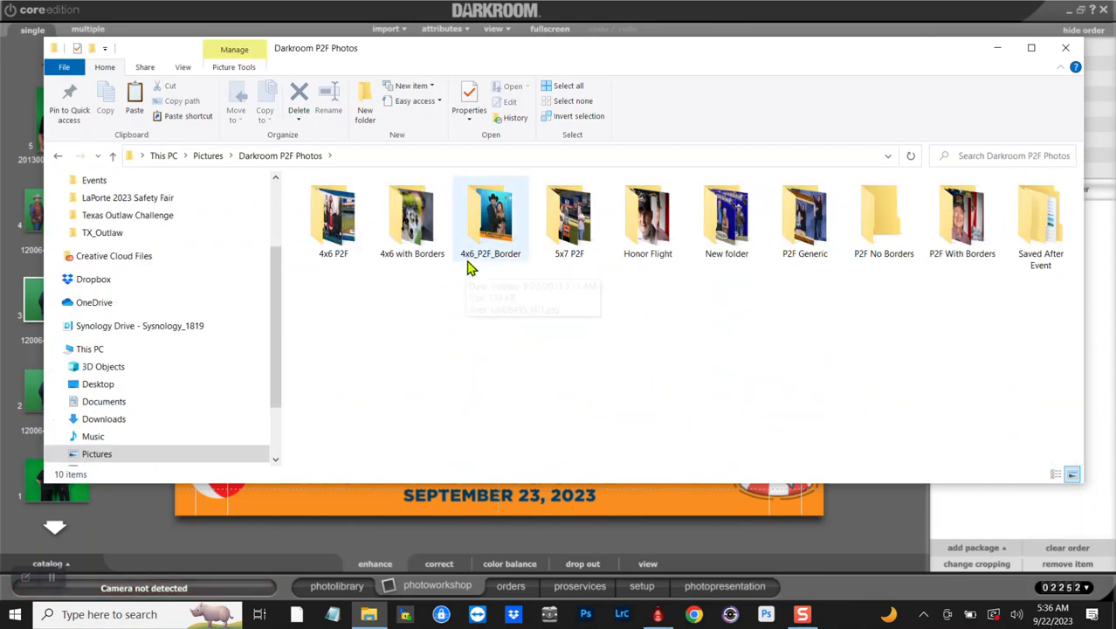
pyautogui.doubleClick(496, 218)
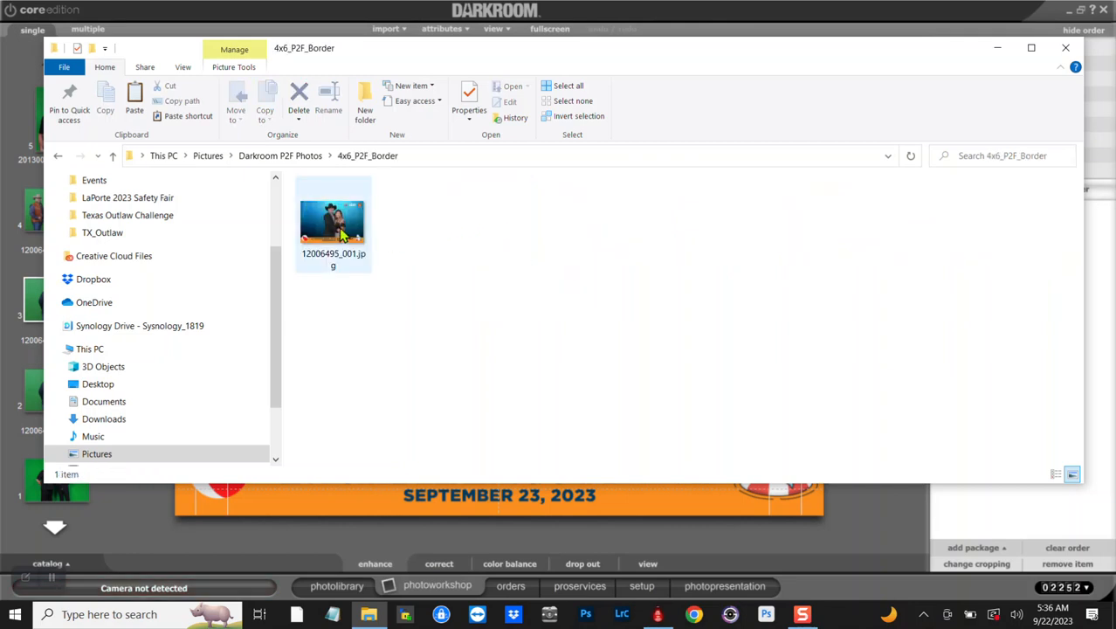
pyautogui.doubleClick(337, 231)
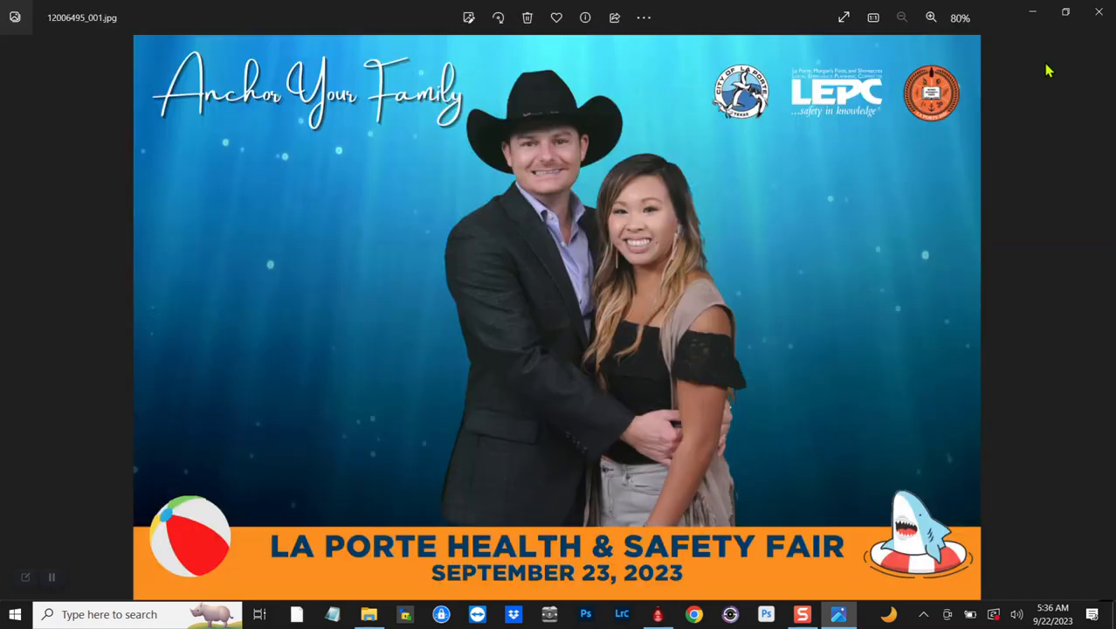
pyautogui.click(1098, 14)
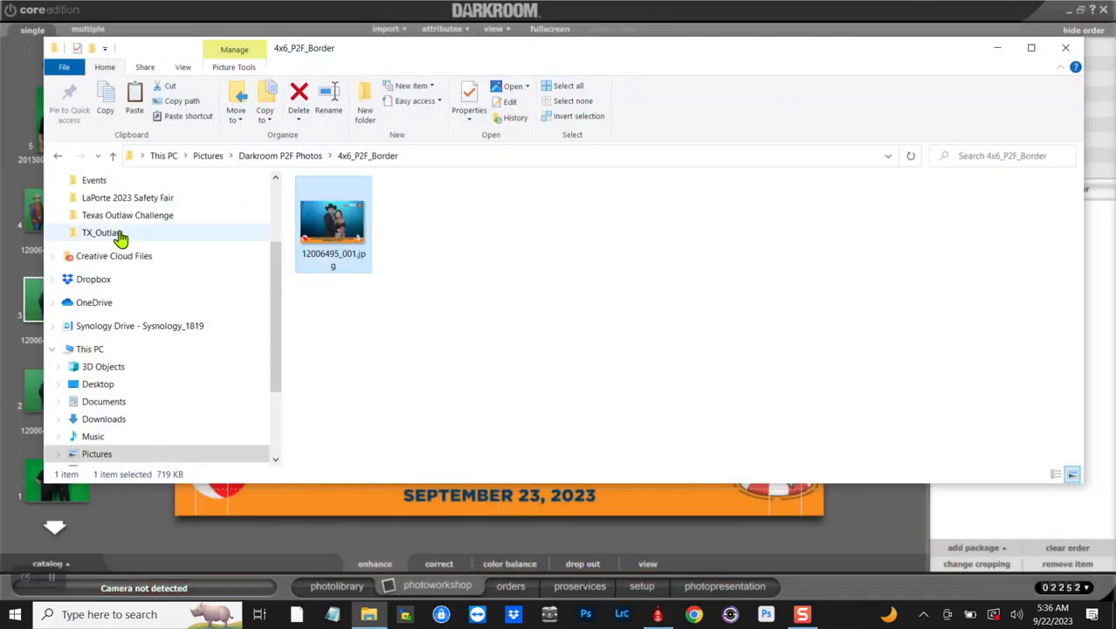
pyautogui.click(59, 157)
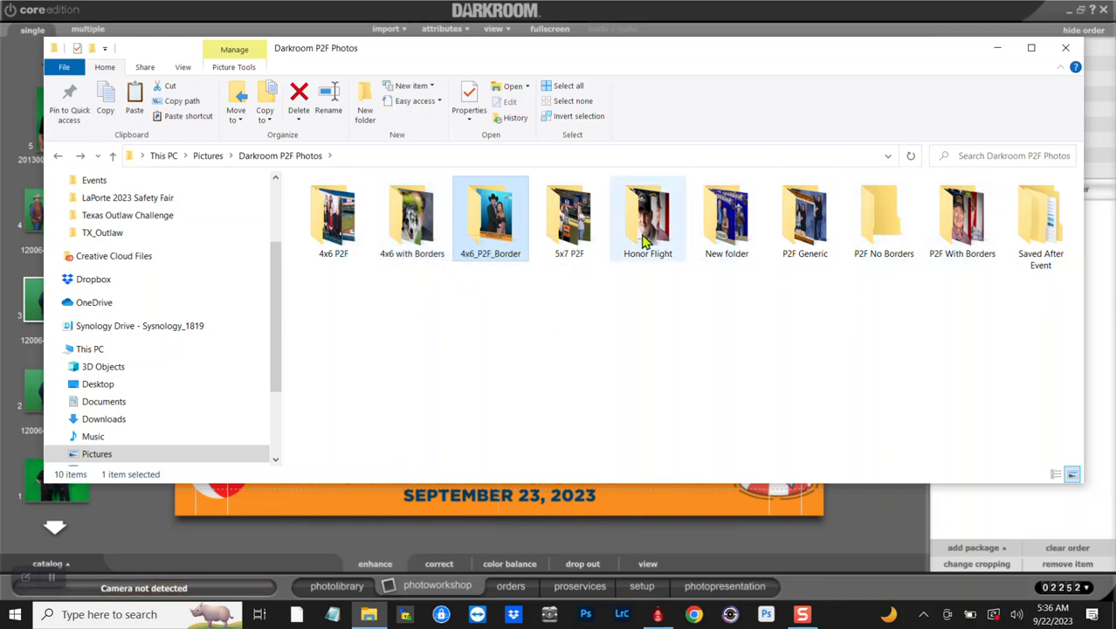
pyautogui.click(1068, 51)
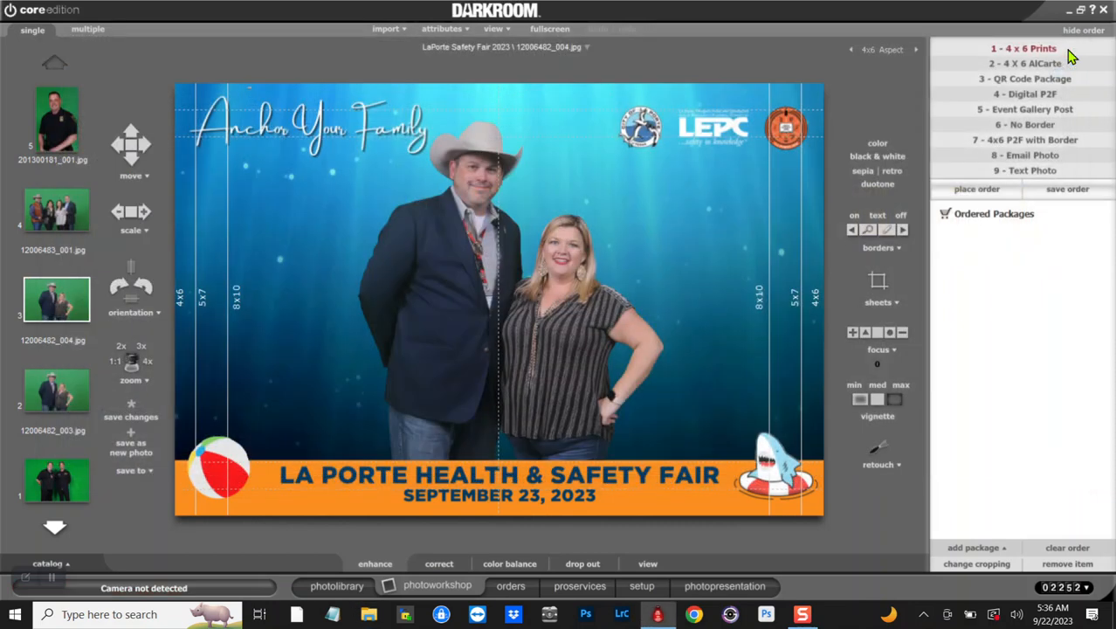